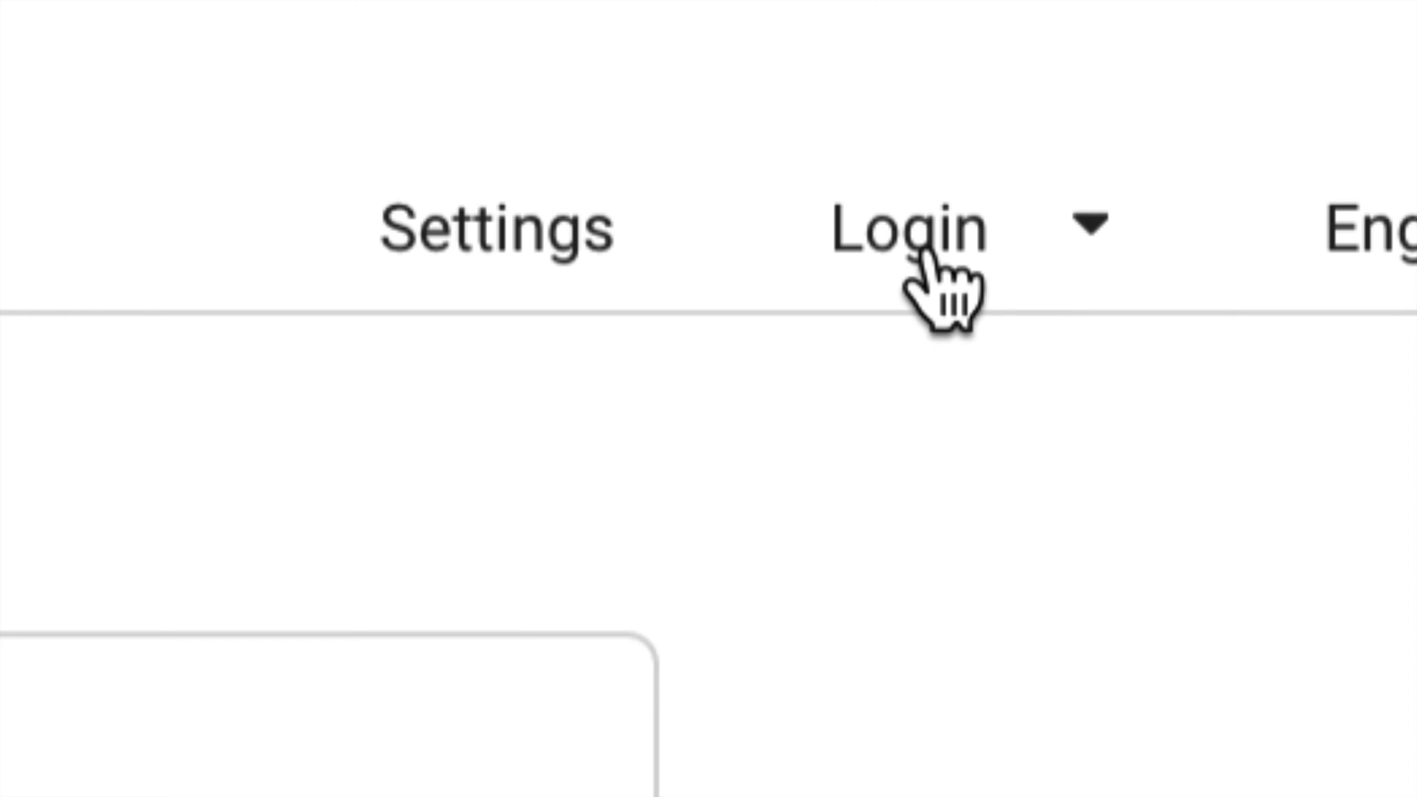
- Log in to the DJI account and join the Product Improvement Program
{"action": "left_click", "coordinate": [924, 252]}
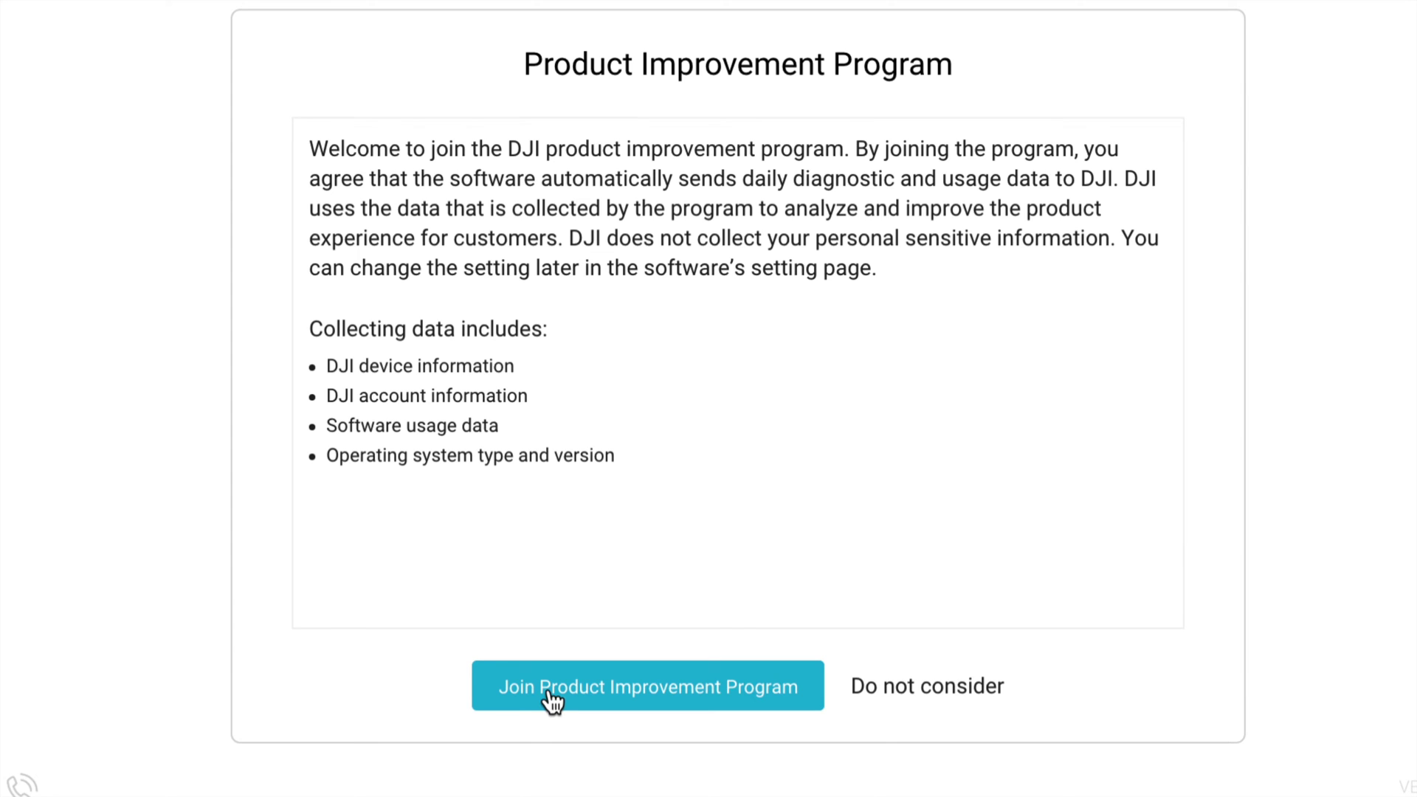
{"action": "left_click", "coordinate": [552, 698]}
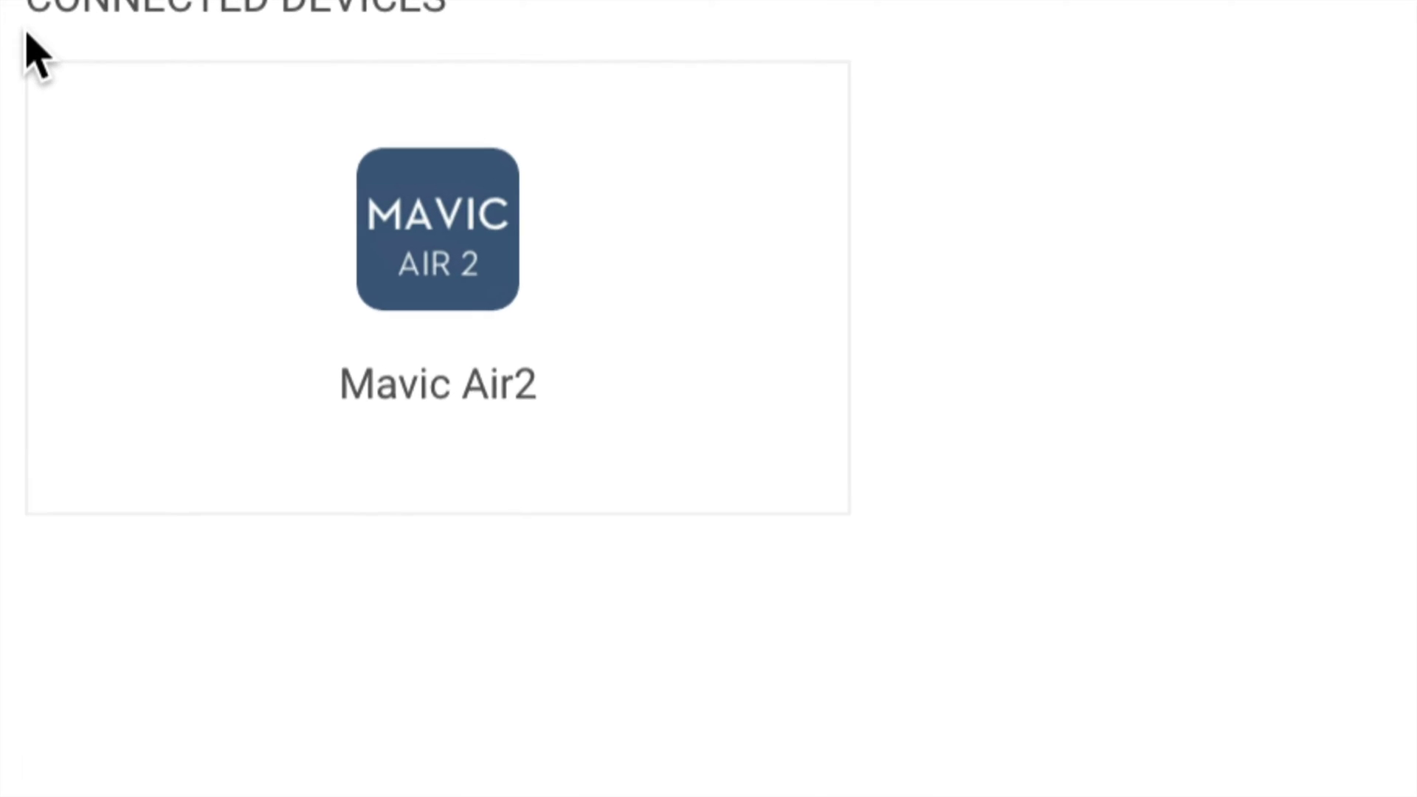
- Open the connected Mavic Air2 and review the update requirements for refreshing firmware V01.00.0340 without starting the update
{"action": "left_click", "coordinate": [689, 332]}
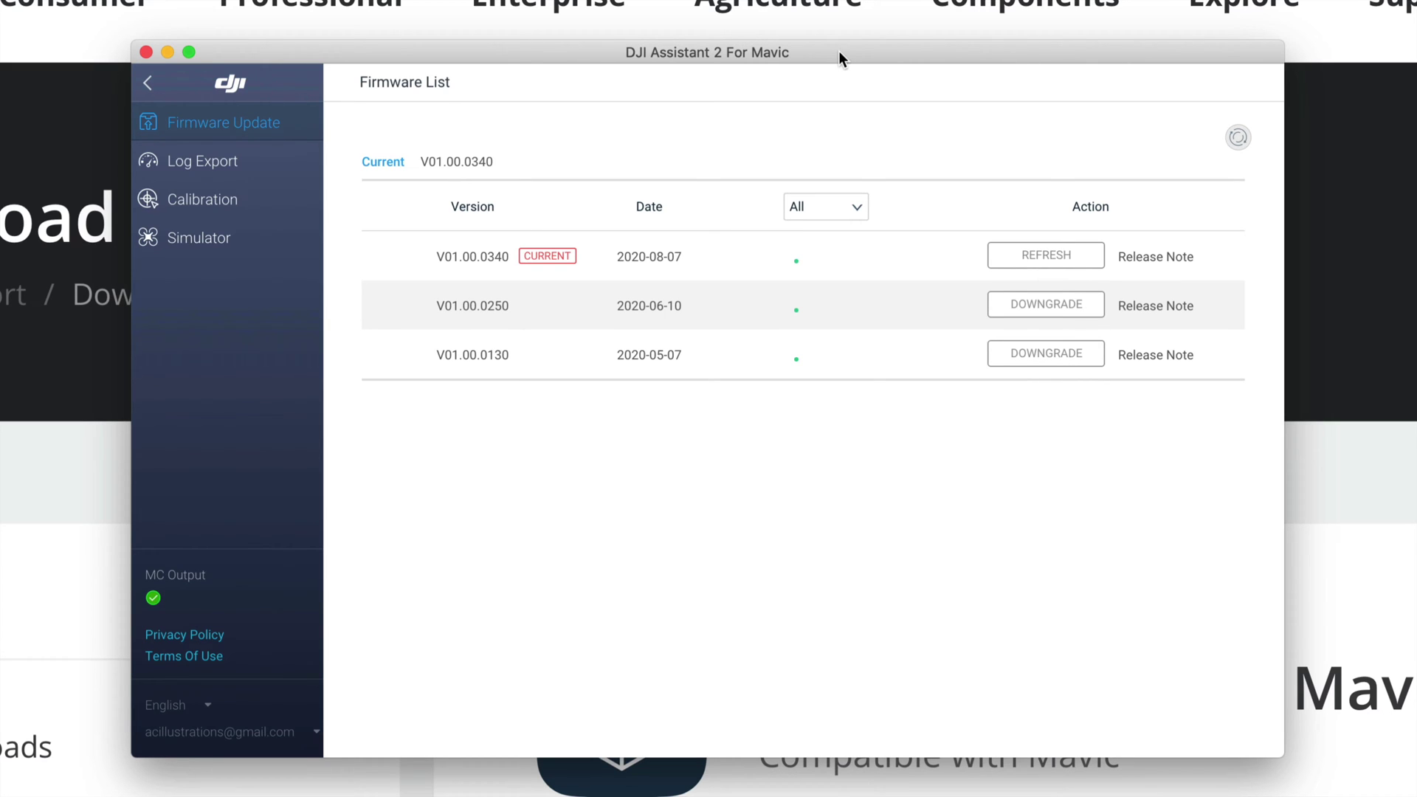
{"action": "left_click", "coordinate": [1058, 258]}
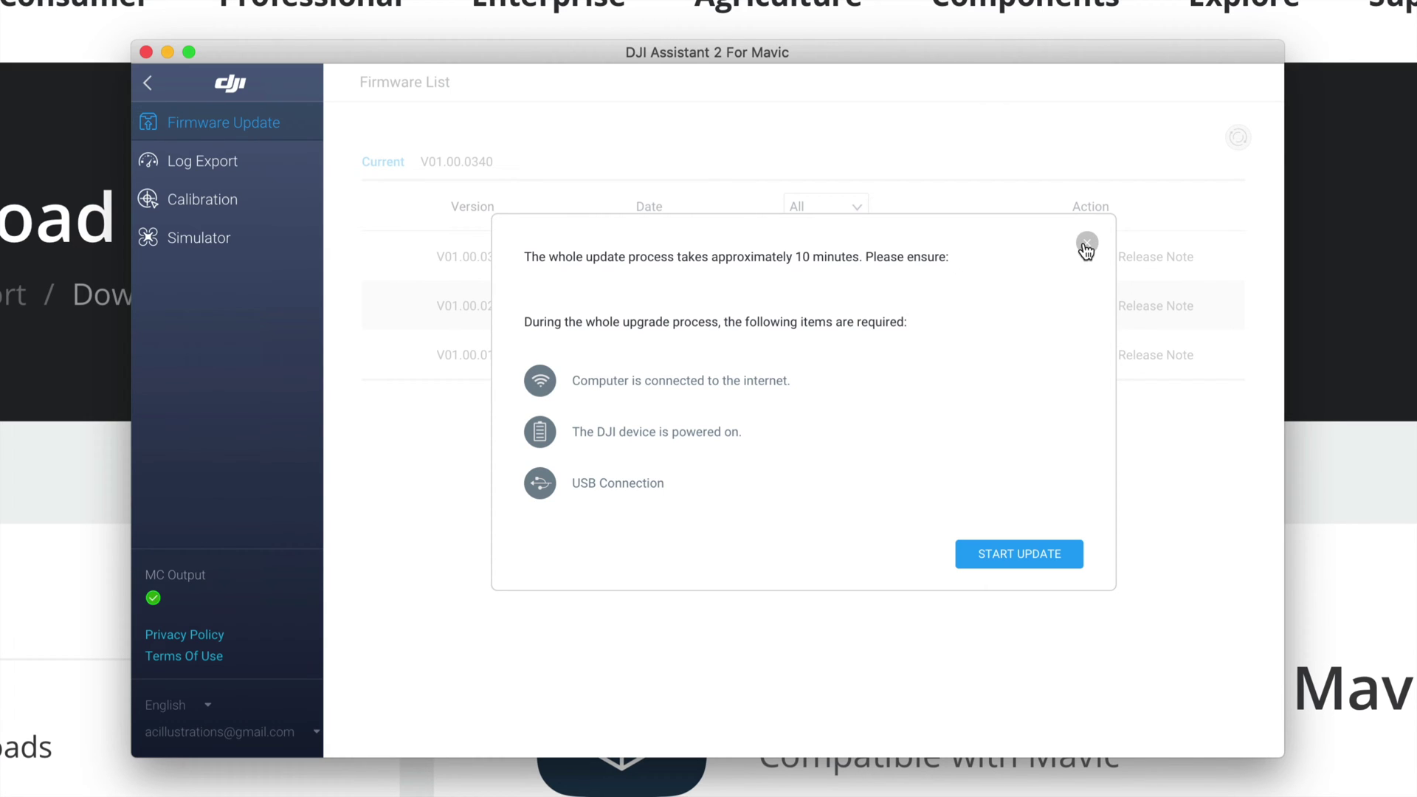
{"action": "left_click", "coordinate": [1085, 243]}
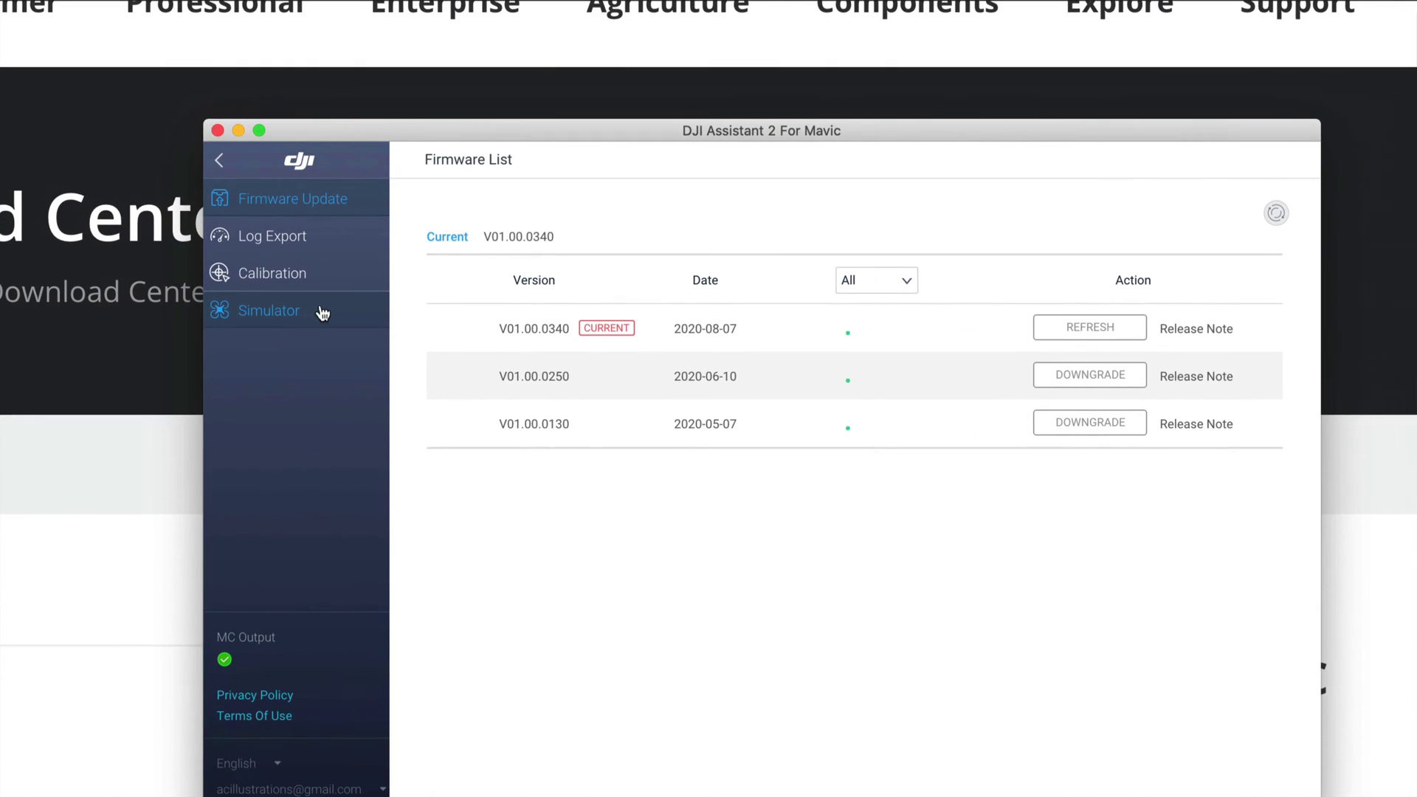
{"action": "left_click_drag", "start_coordinate": [650, 139], "coordinate": [600, 97]}
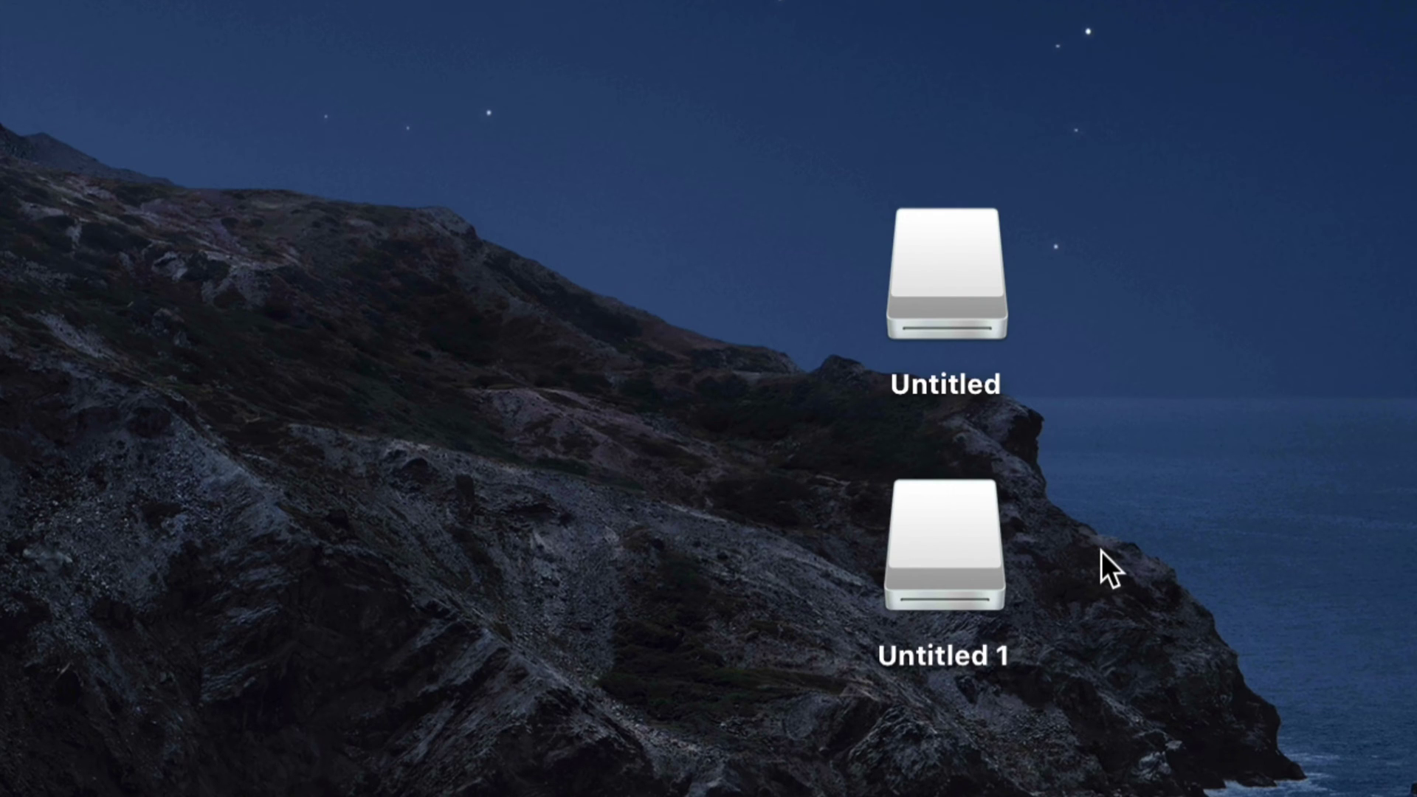
- Switch to the macOS desktop and arrange the Untitled and Untitled 1 drive icons side by side
{"action": "left_click_drag", "start_coordinate": [969, 547], "coordinate": [1140, 264]}
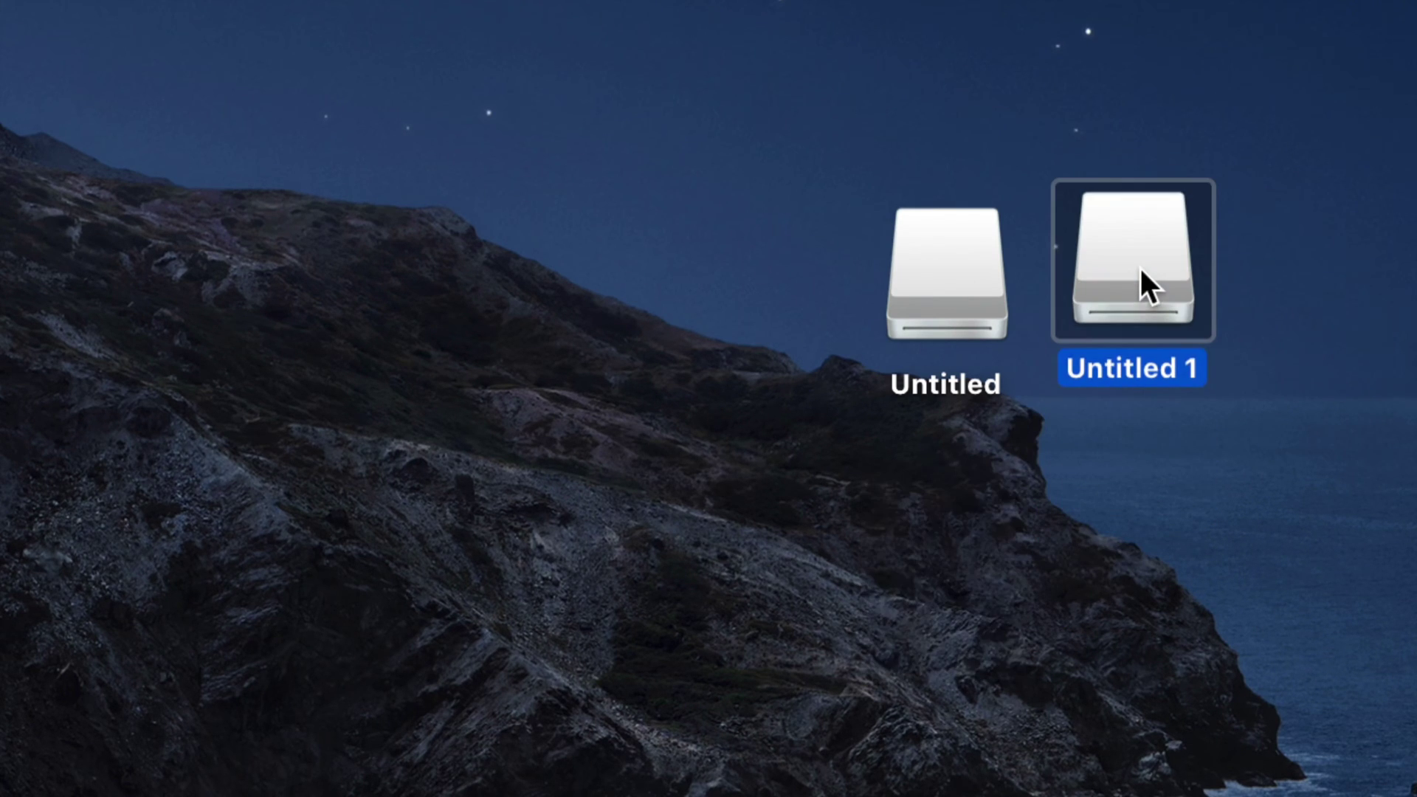
{"action": "left_click_drag", "start_coordinate": [1340, 230], "coordinate": [714, 271]}
{"action": "left_click", "coordinate": [1021, 733]}
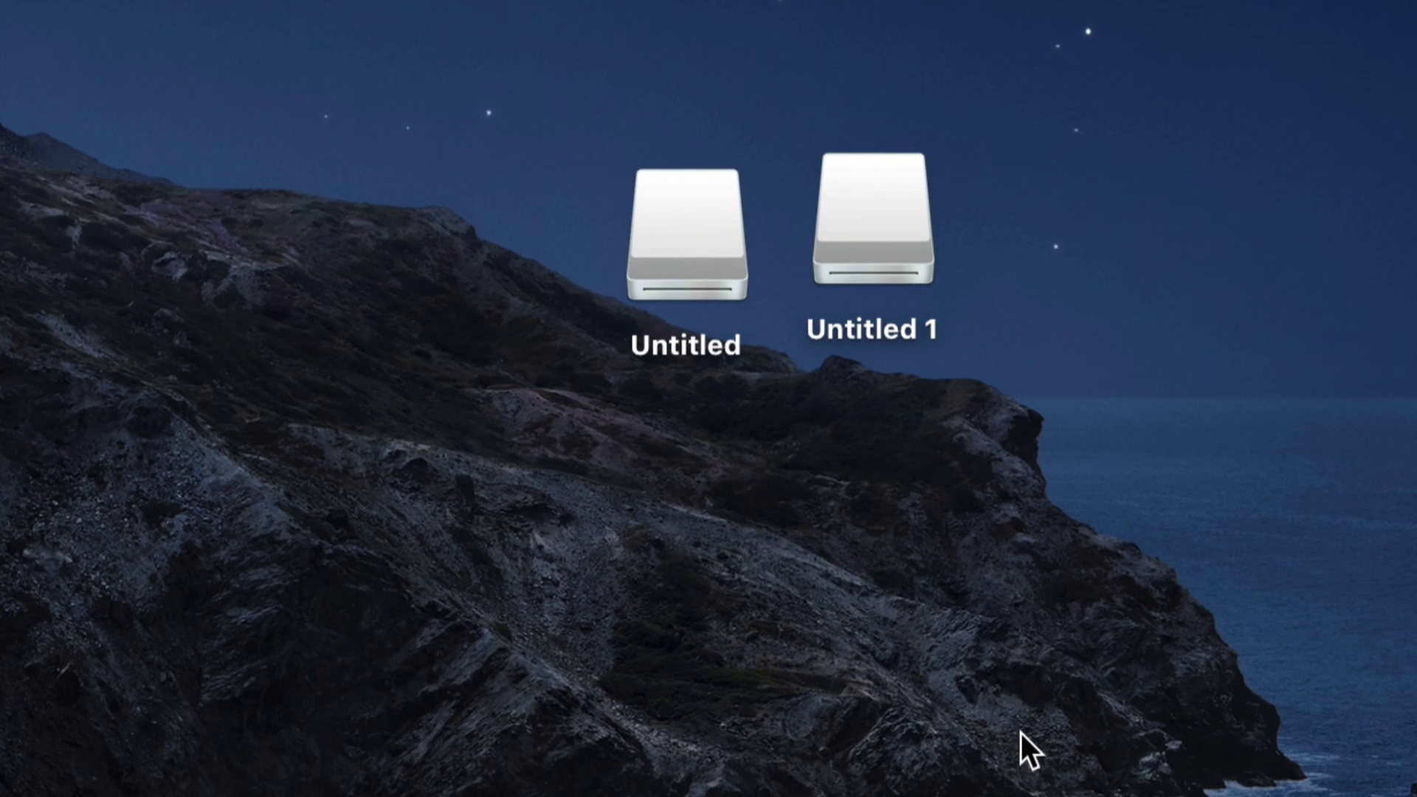
{"action": "left_click_drag", "start_coordinate": [871, 182], "coordinate": [914, 218]}
{"action": "left_click_drag", "start_coordinate": [738, 228], "coordinate": [755, 263]}
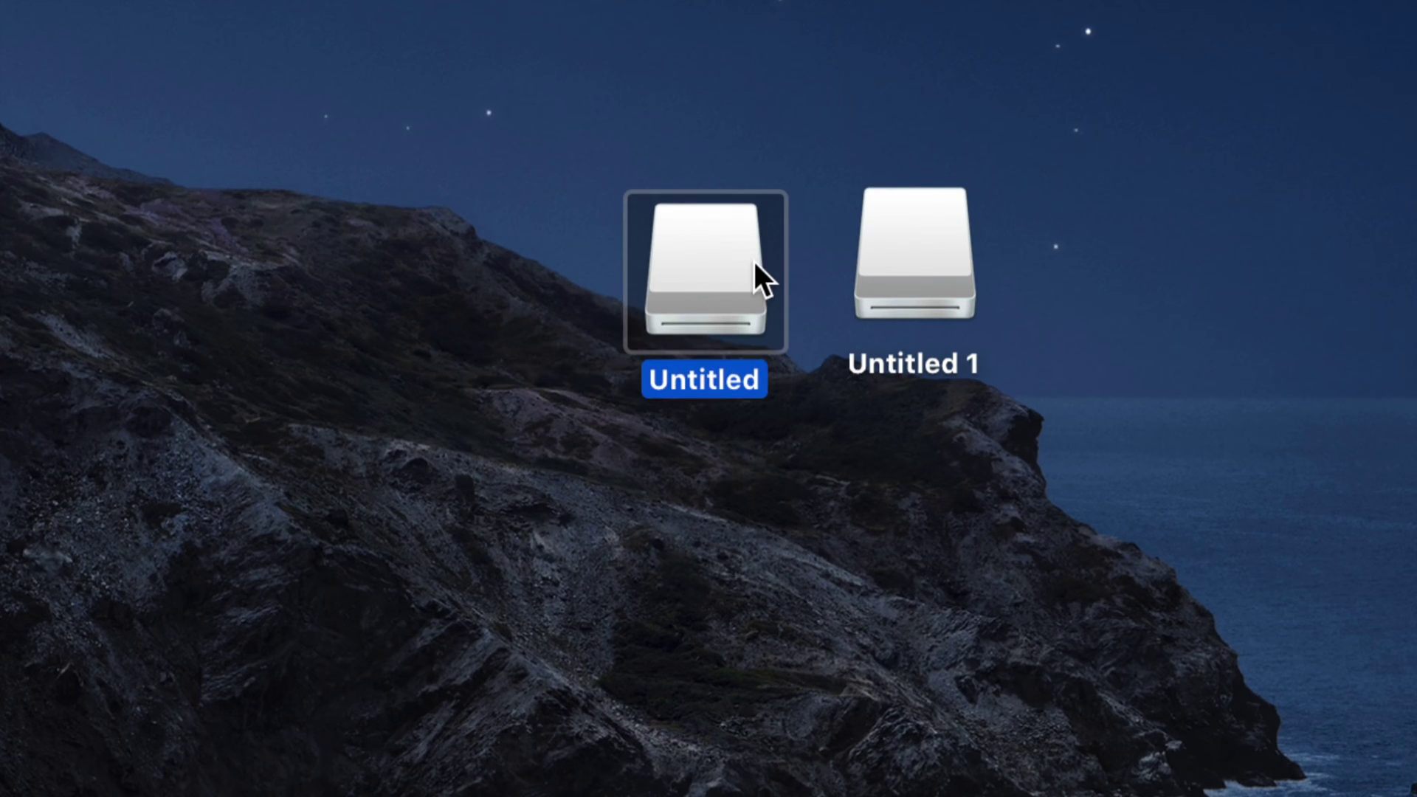
- Open the 100MEDIA folder inside DCIM on the Untitled drive
{"action": "double_click", "coordinate": [691, 277]}
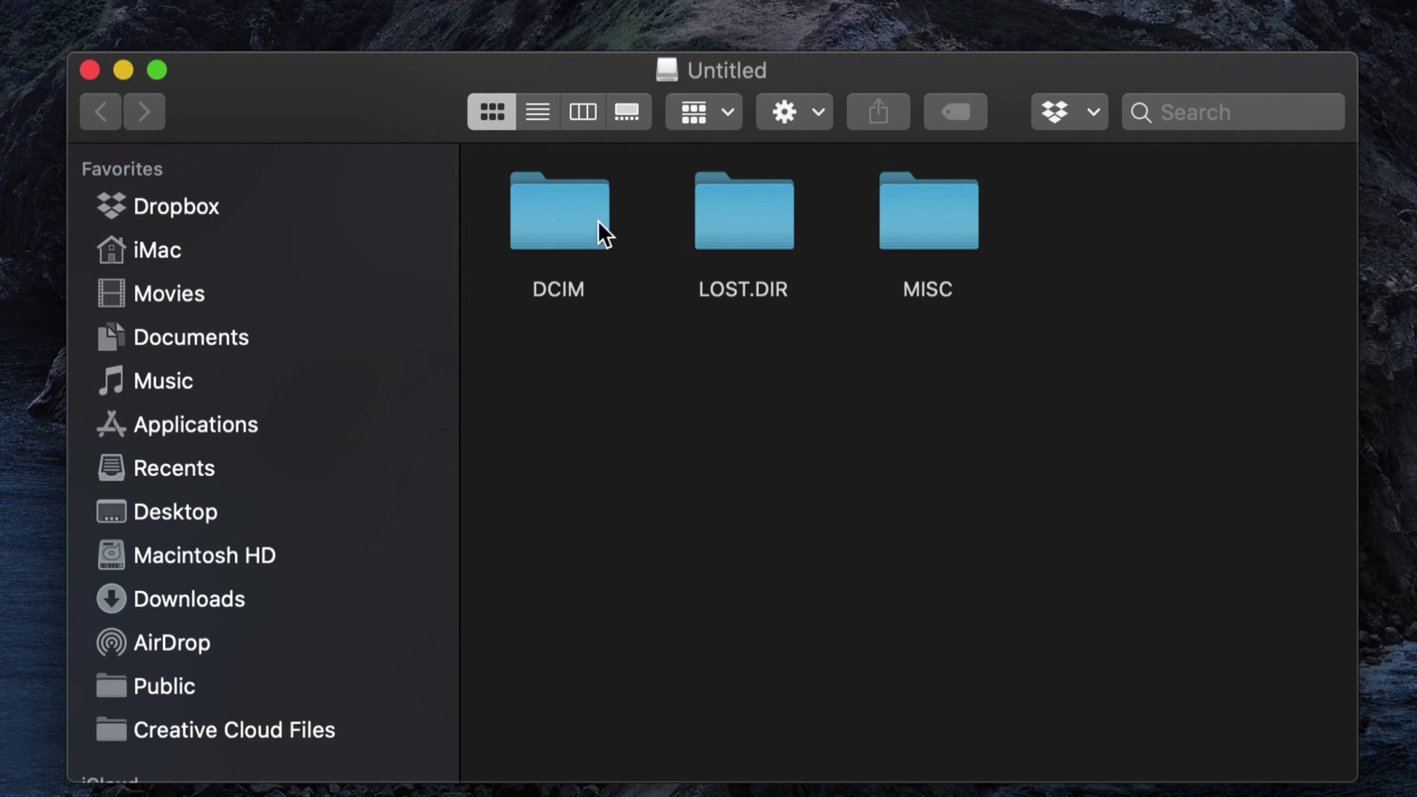
{"action": "double_click", "coordinate": [568, 218]}
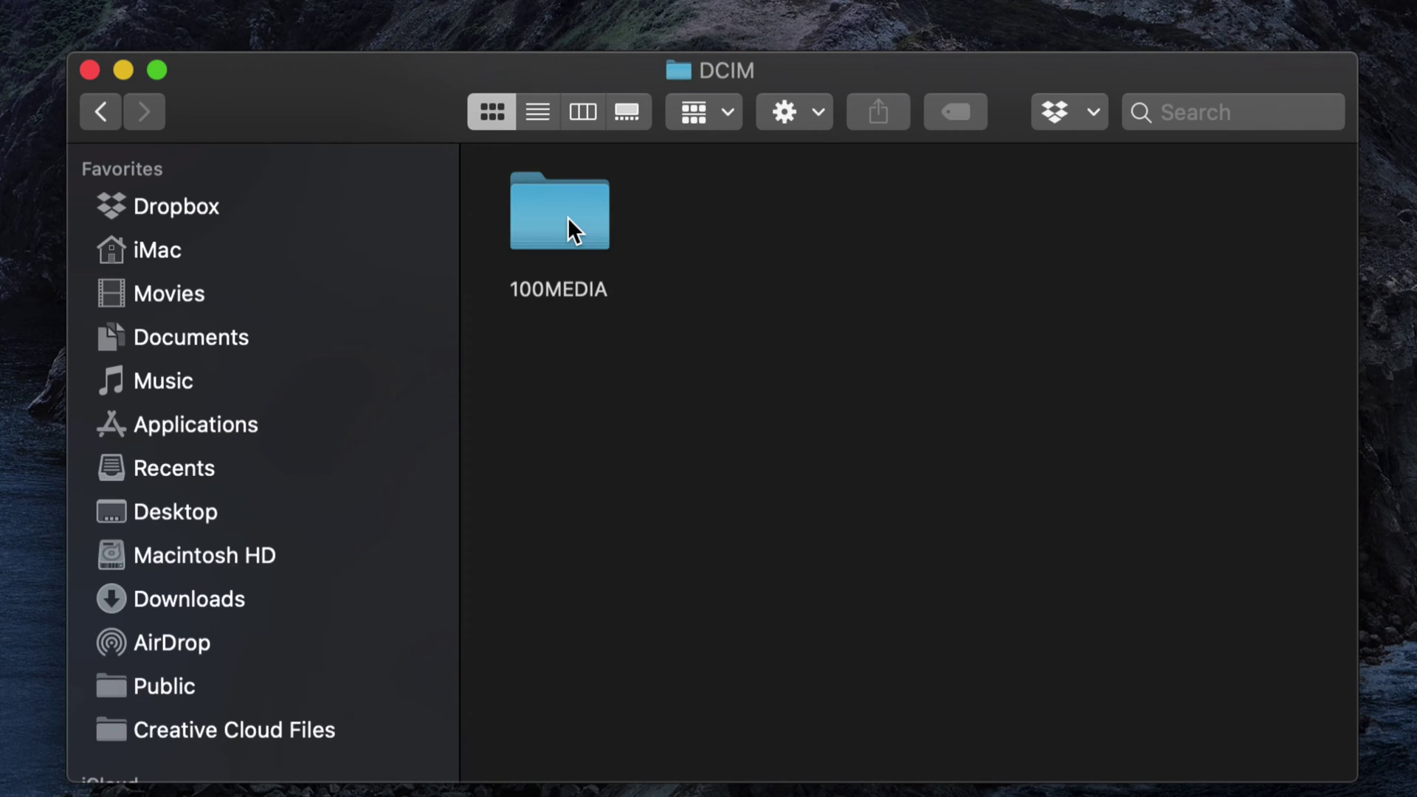
{"action": "double_click", "coordinate": [568, 217]}
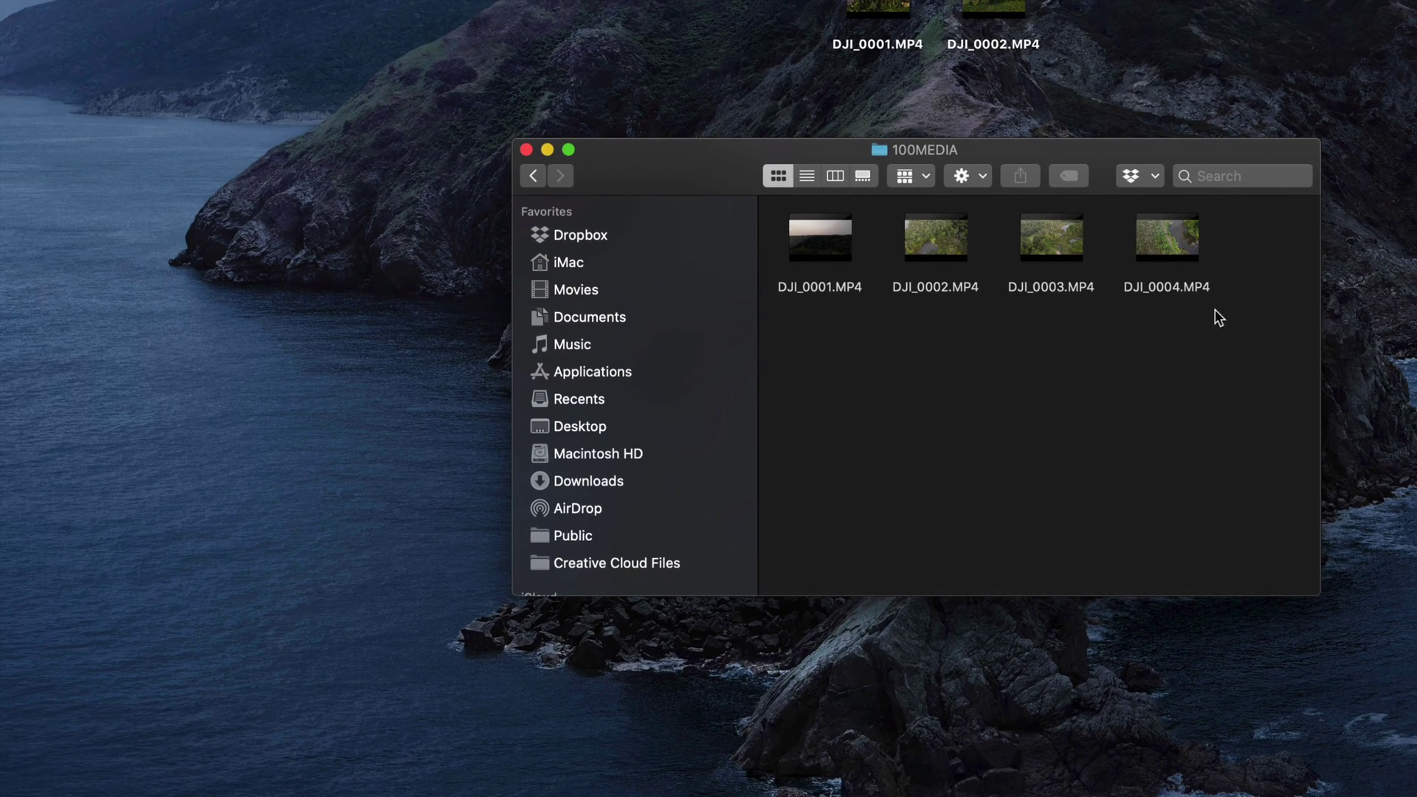
- Copy DJI_0001.MP4 through DJI_0004.MP4 to the desktop, keeping both versions of DJI_0001.MP4 and DJI_0002.MP4
{"action": "left_click_drag", "start_coordinate": [1196, 349], "coordinate": [91, 327]}
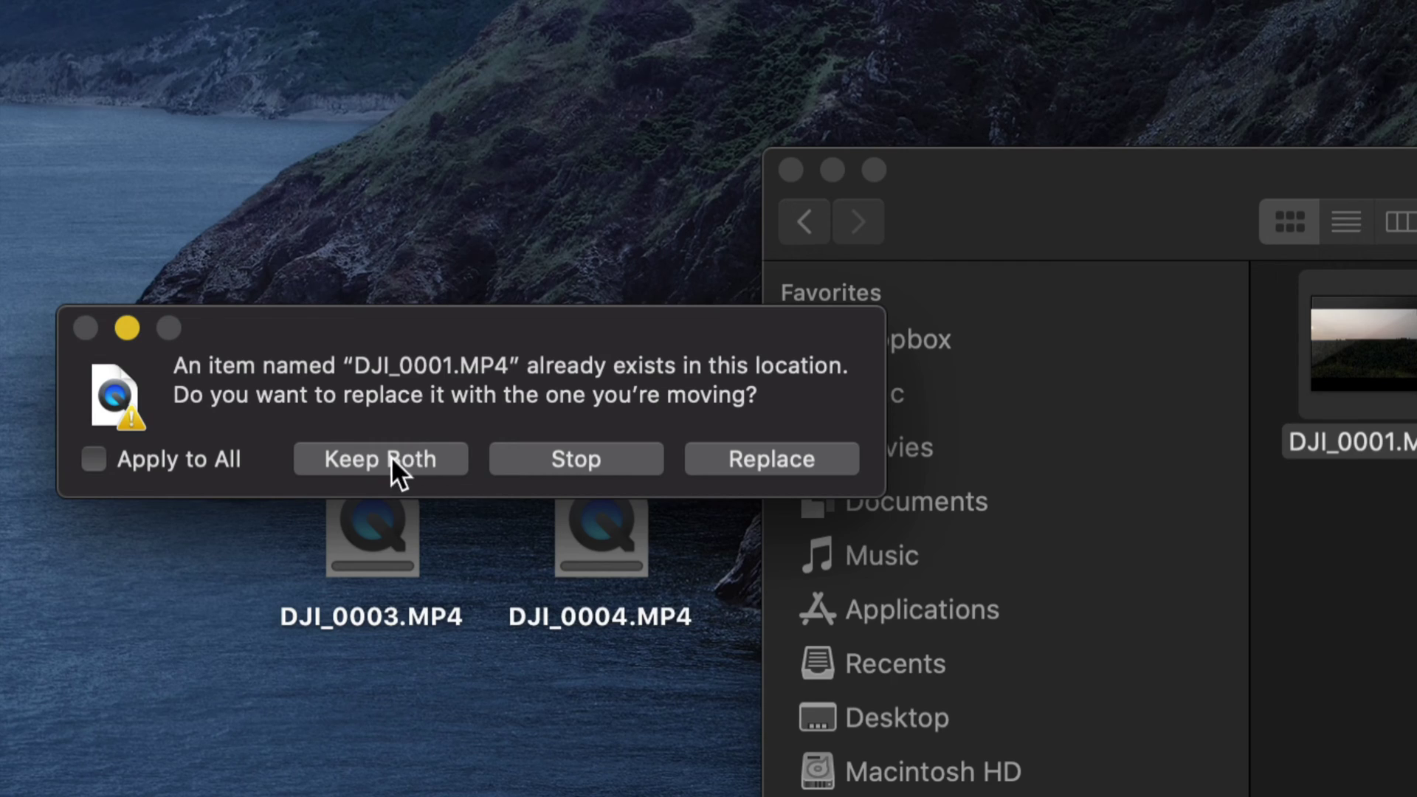
{"action": "left_click", "coordinate": [348, 465]}
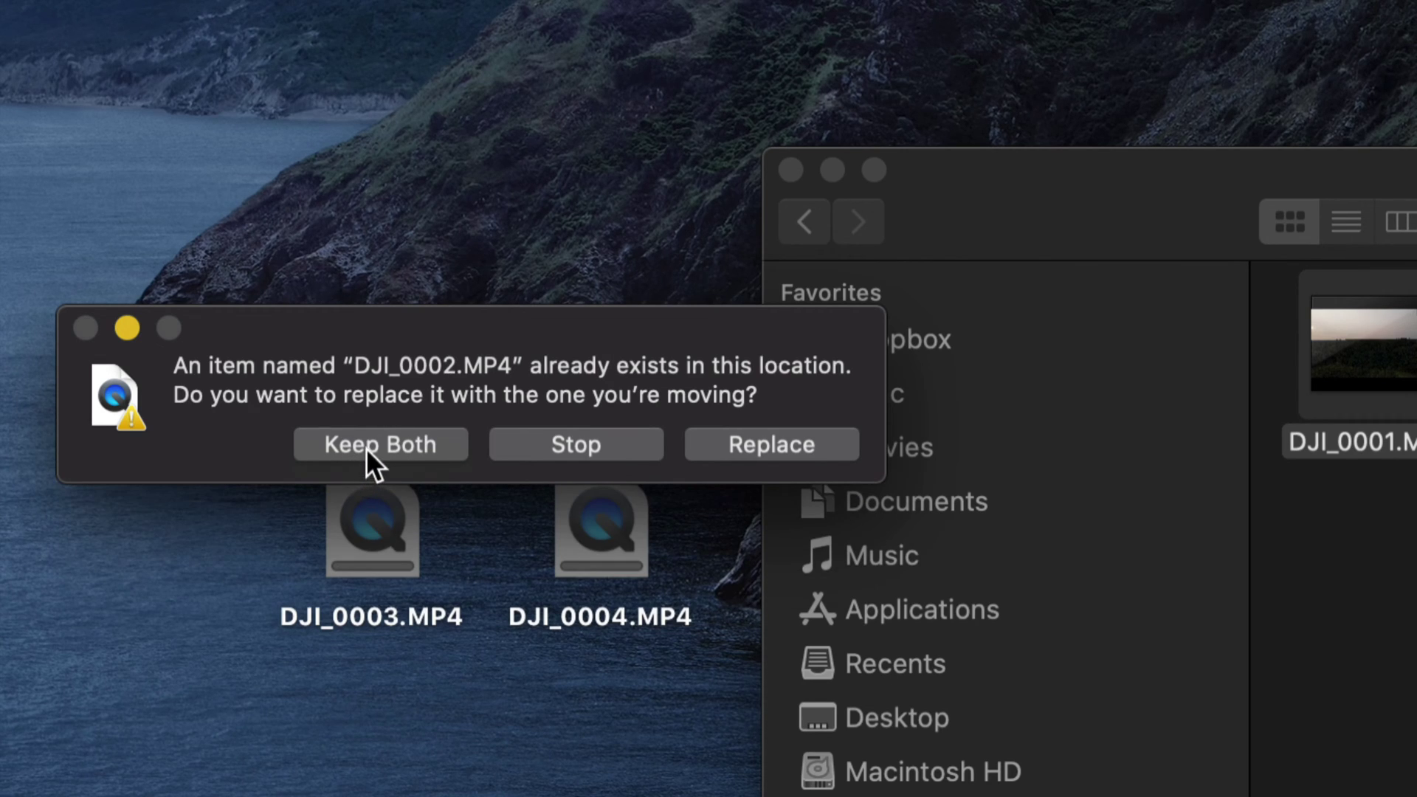
{"action": "left_click", "coordinate": [367, 448]}
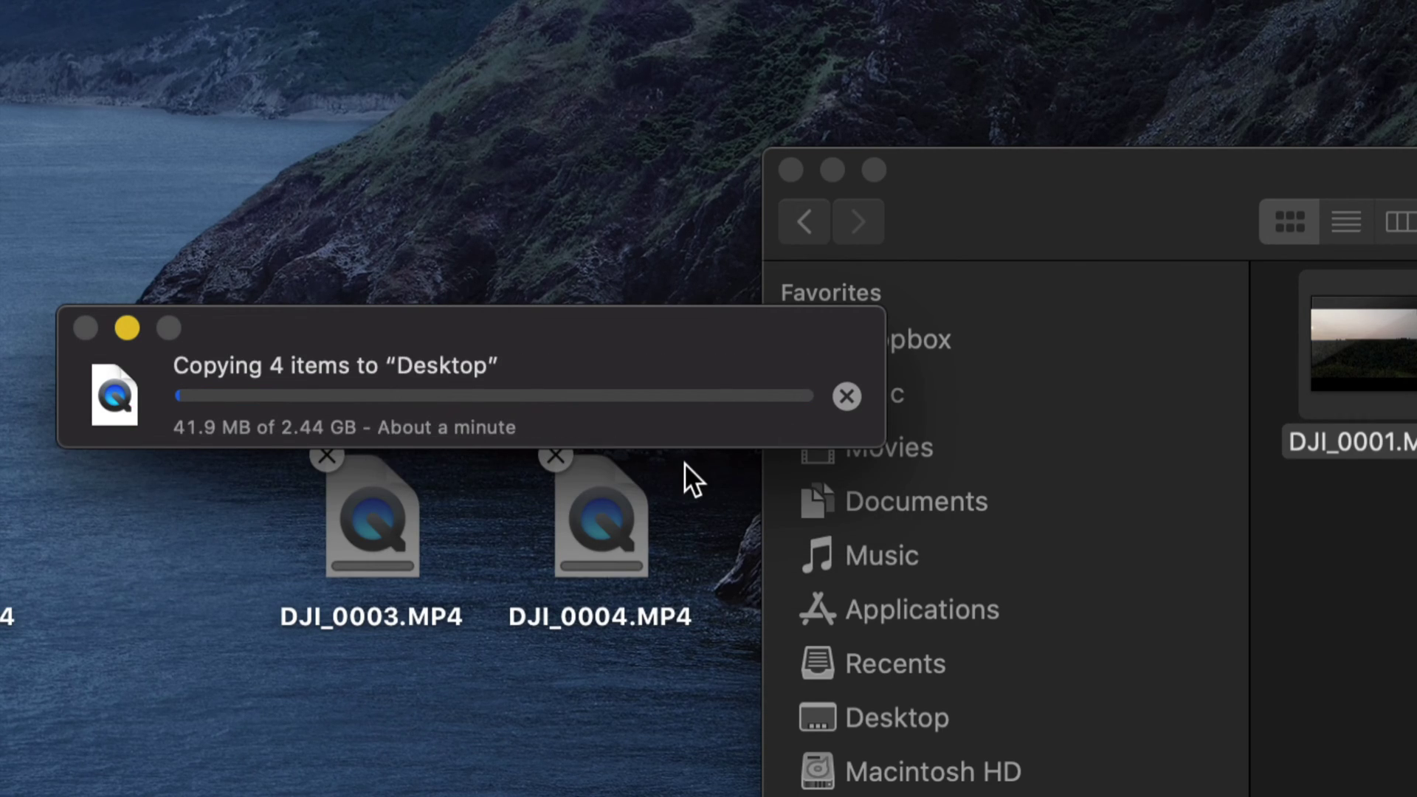
{"action": "left_click_drag", "start_coordinate": [474, 330], "coordinate": [596, 323]}
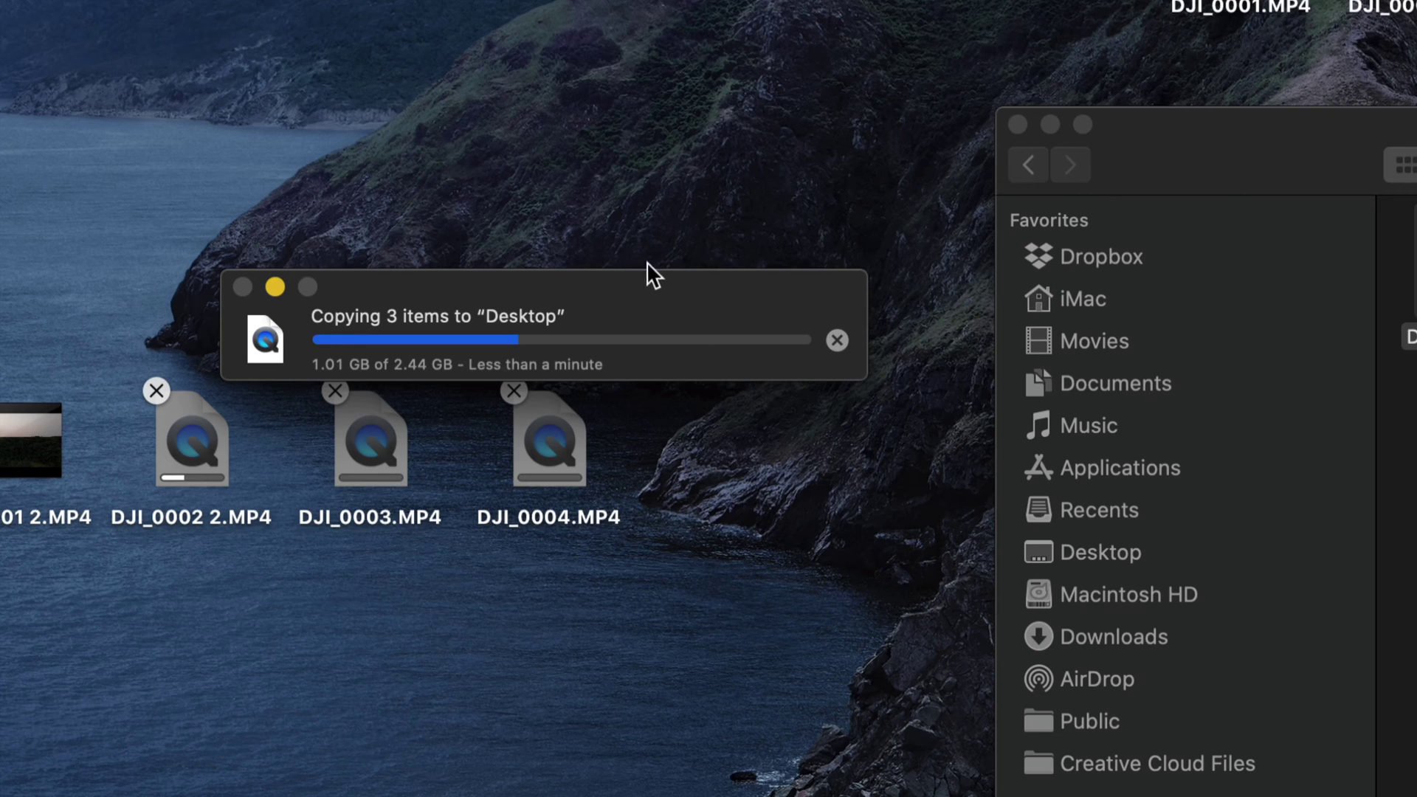
- Open the 100MEDIA folder inside DCIM on the Untitled 1 drive
{"action": "left_click", "coordinate": [1181, 145]}
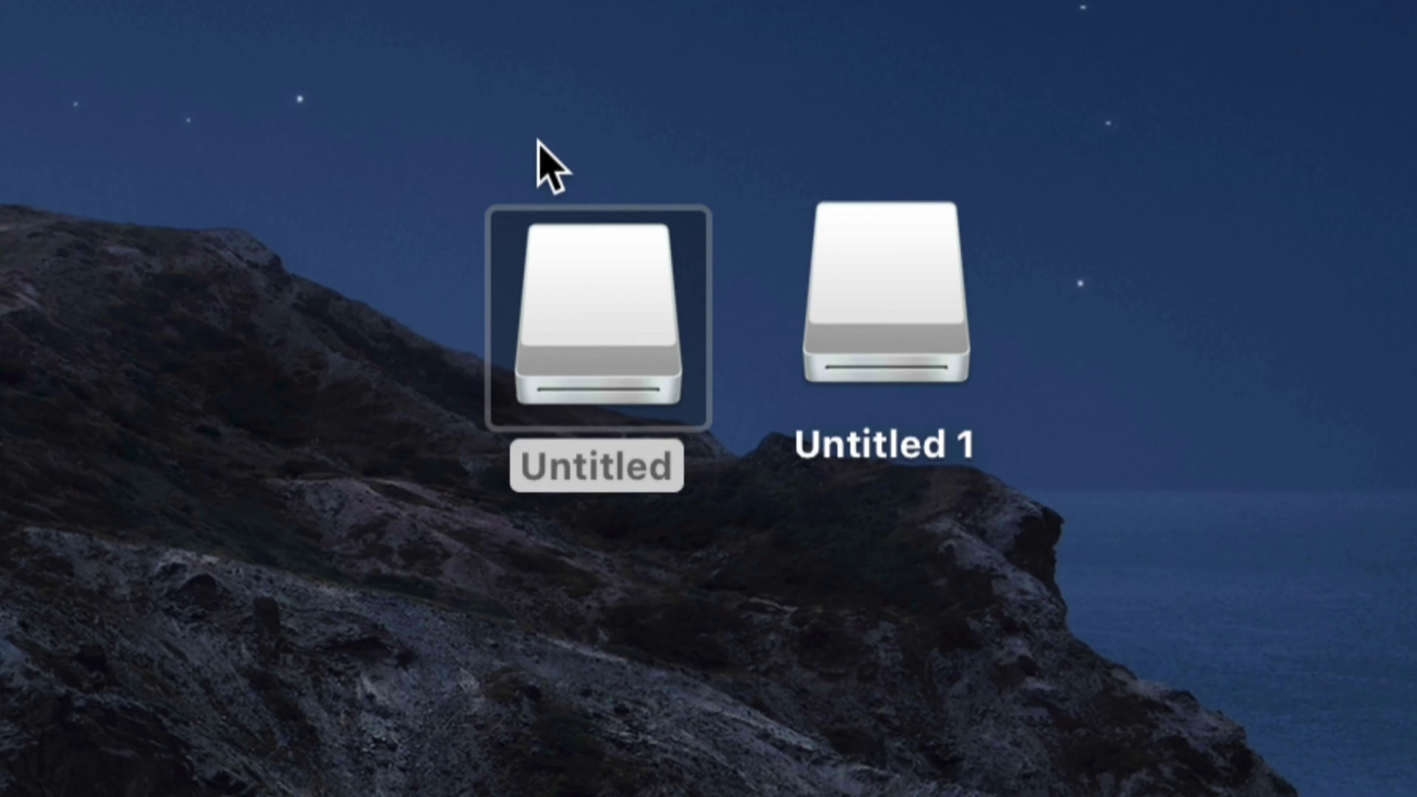
{"action": "left_click", "coordinate": [842, 285]}
{"action": "left_click_drag", "start_coordinate": [861, 301], "coordinate": [893, 280]}
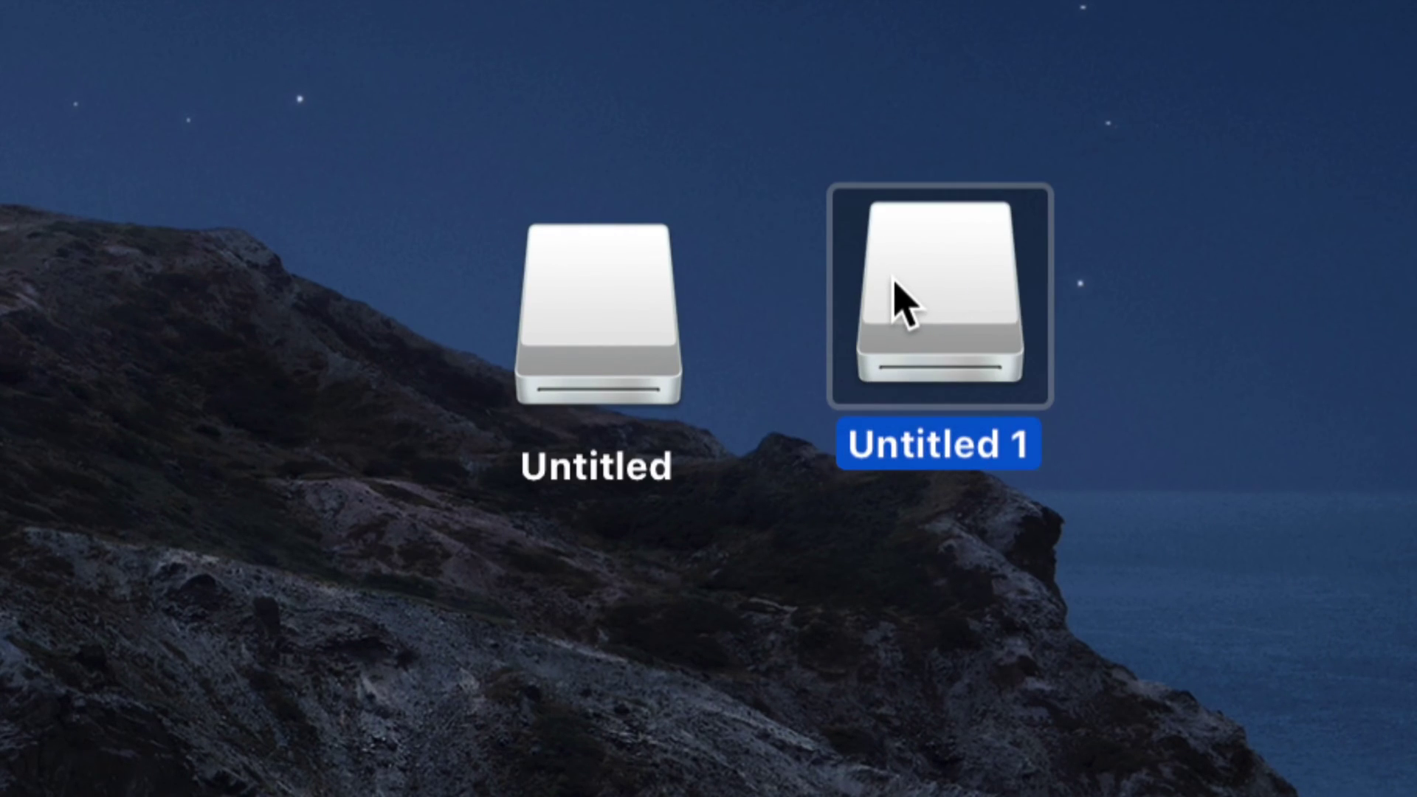
{"action": "double_click", "coordinate": [902, 299]}
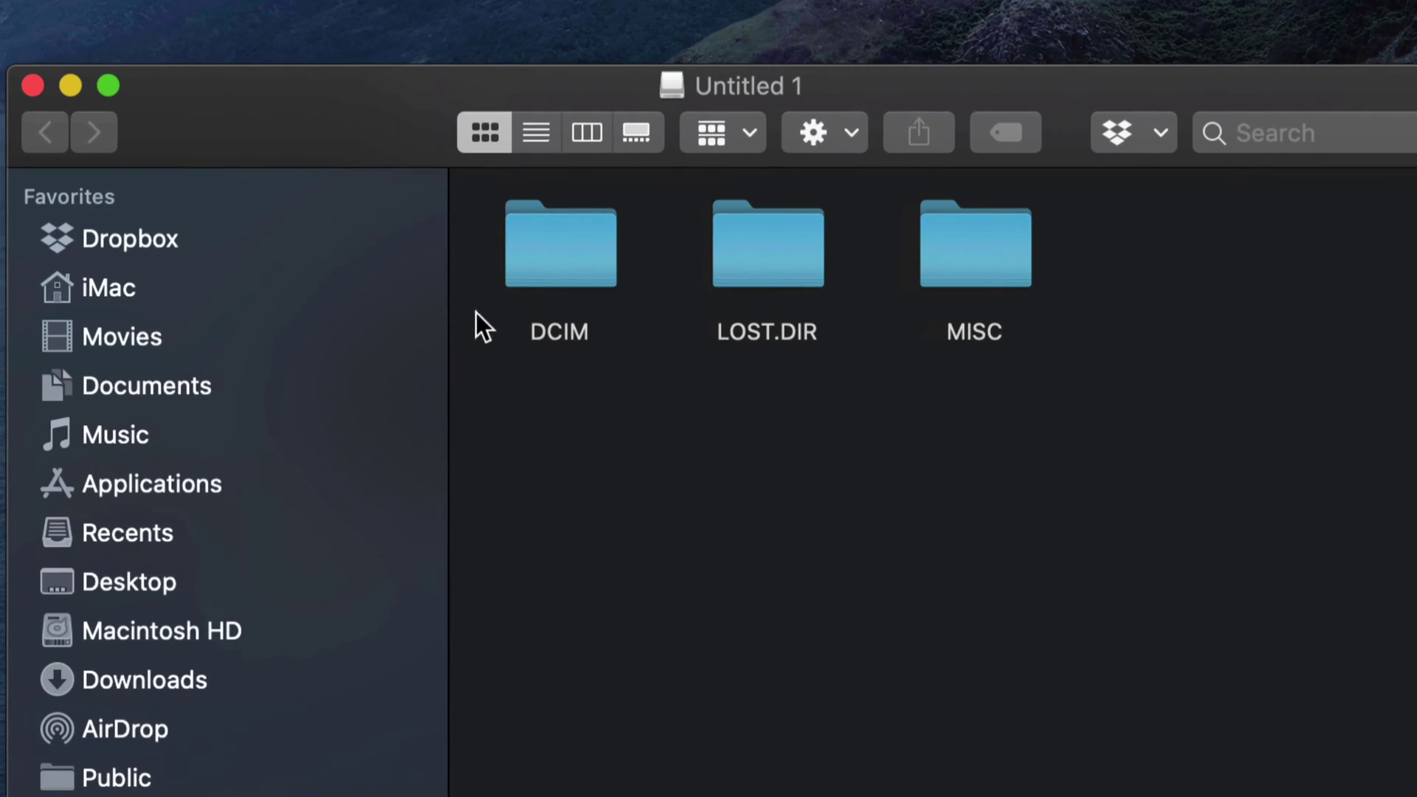
{"action": "double_click", "coordinate": [556, 249]}
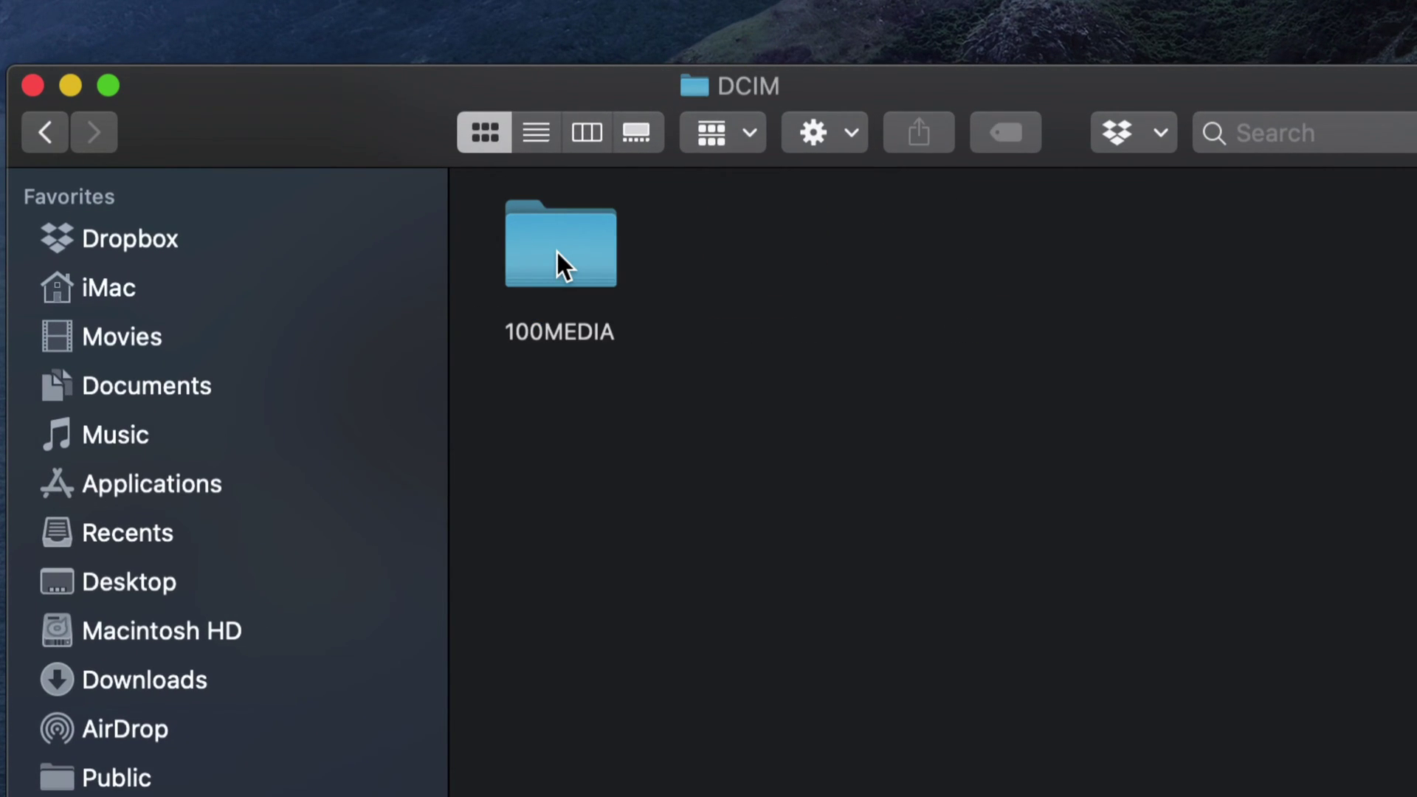
{"action": "double_click", "coordinate": [556, 249]}
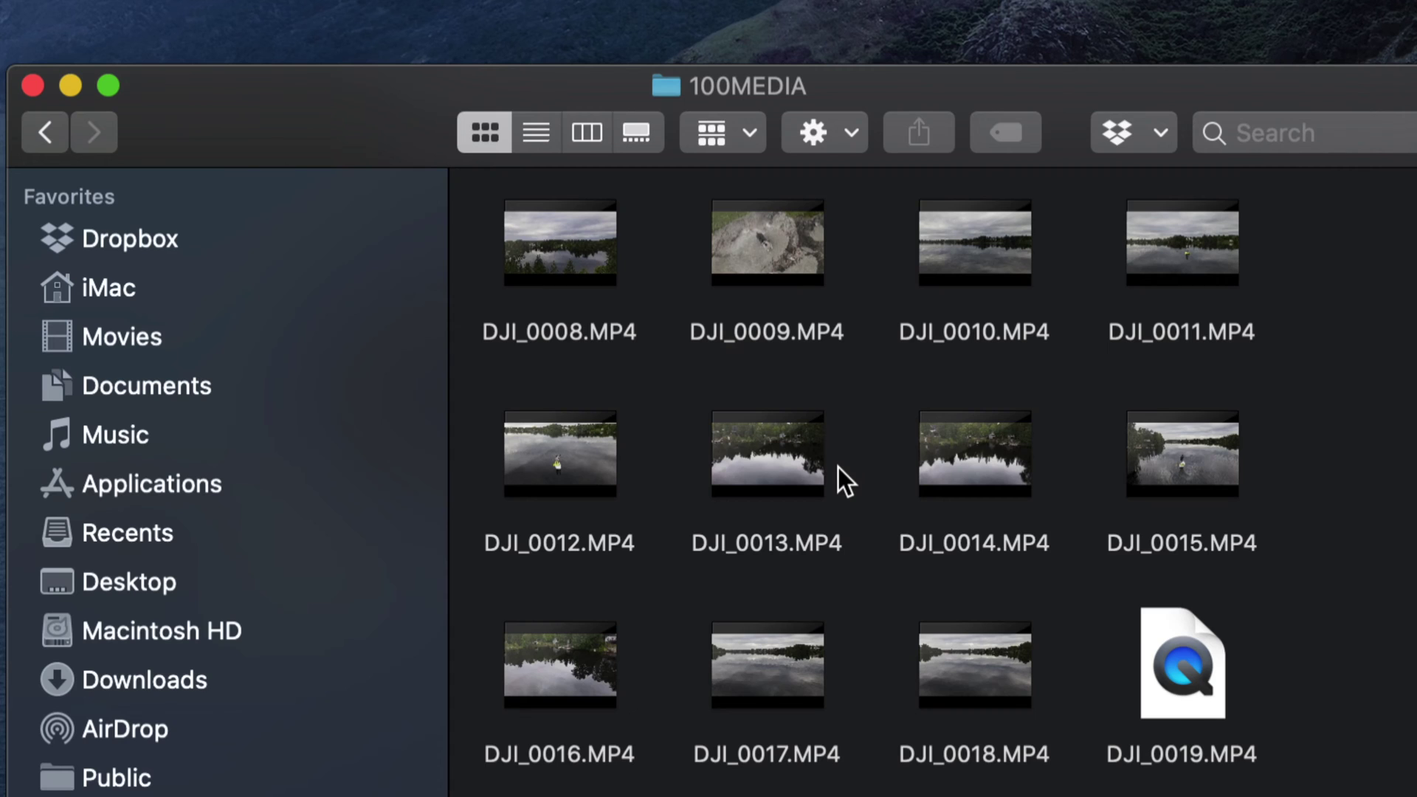
- Look through all the video clips stored in the 100MEDIA folder of the Untitled 1 drive
{"action": "scroll", "coordinate": [839, 467], "scroll_direction": "down", "scroll_amount": 3}
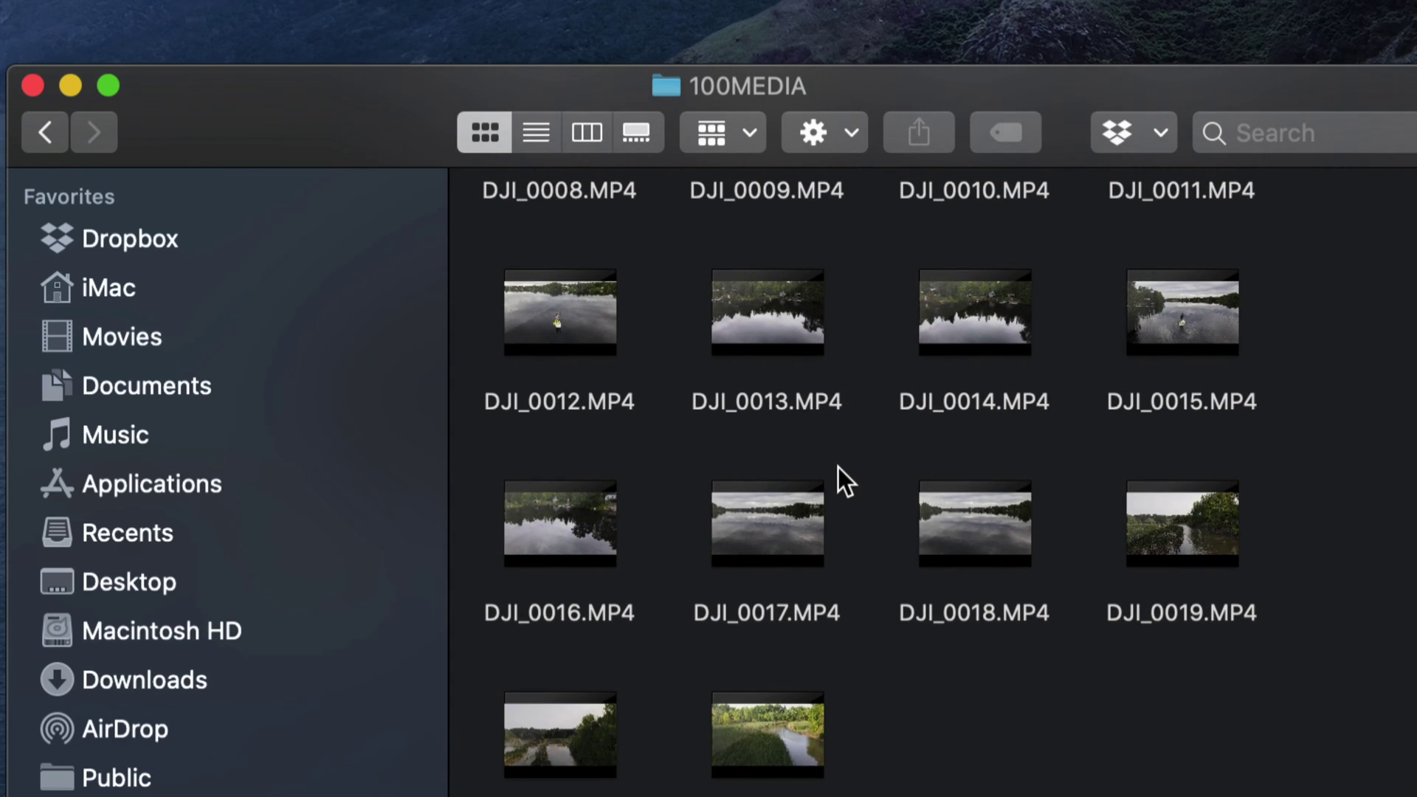
{"action": "scroll", "coordinate": [838, 467], "scroll_direction": "up", "scroll_amount": 3}
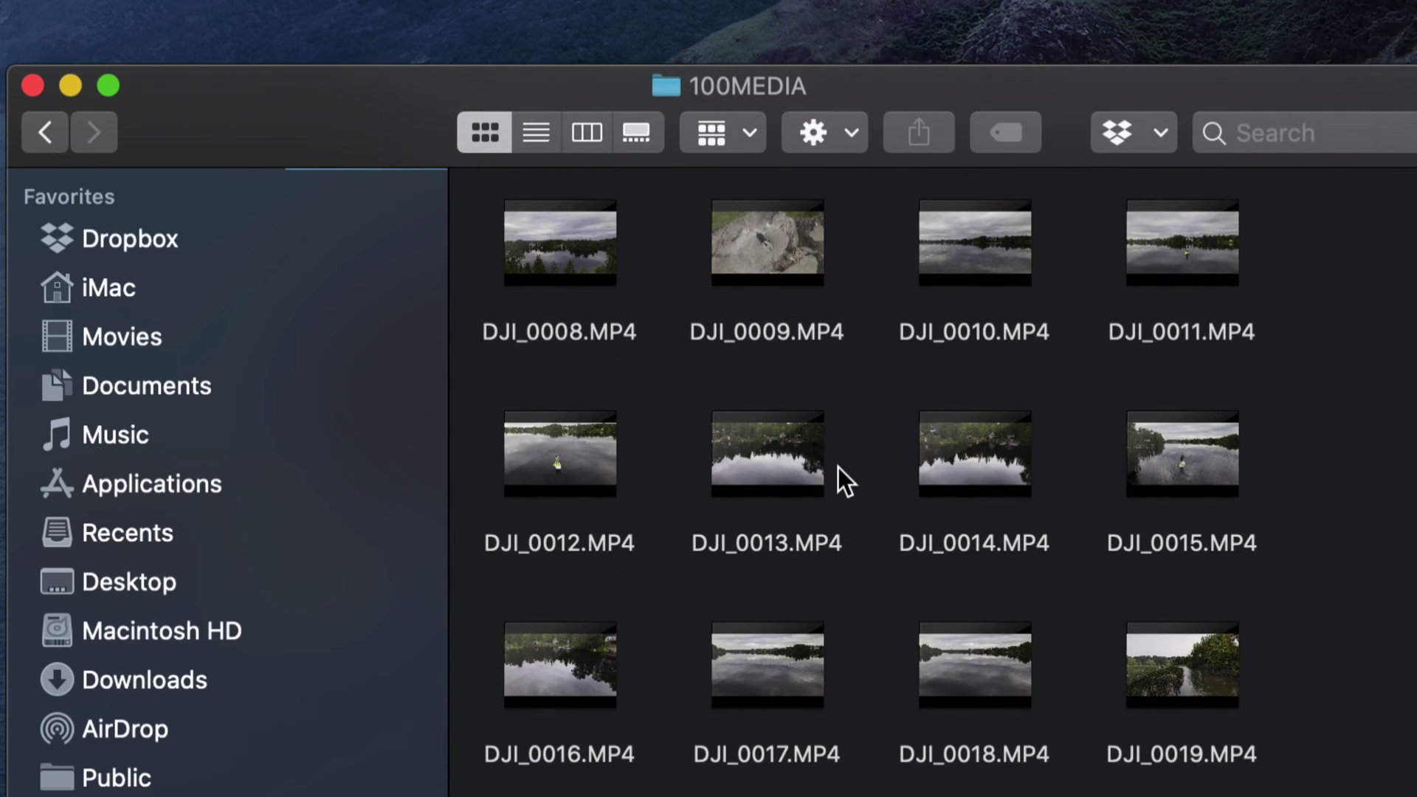
{"action": "scroll", "coordinate": [838, 467], "scroll_direction": "down", "scroll_amount": 3}
{"action": "scroll", "coordinate": [838, 467], "scroll_direction": "up", "scroll_amount": 3}
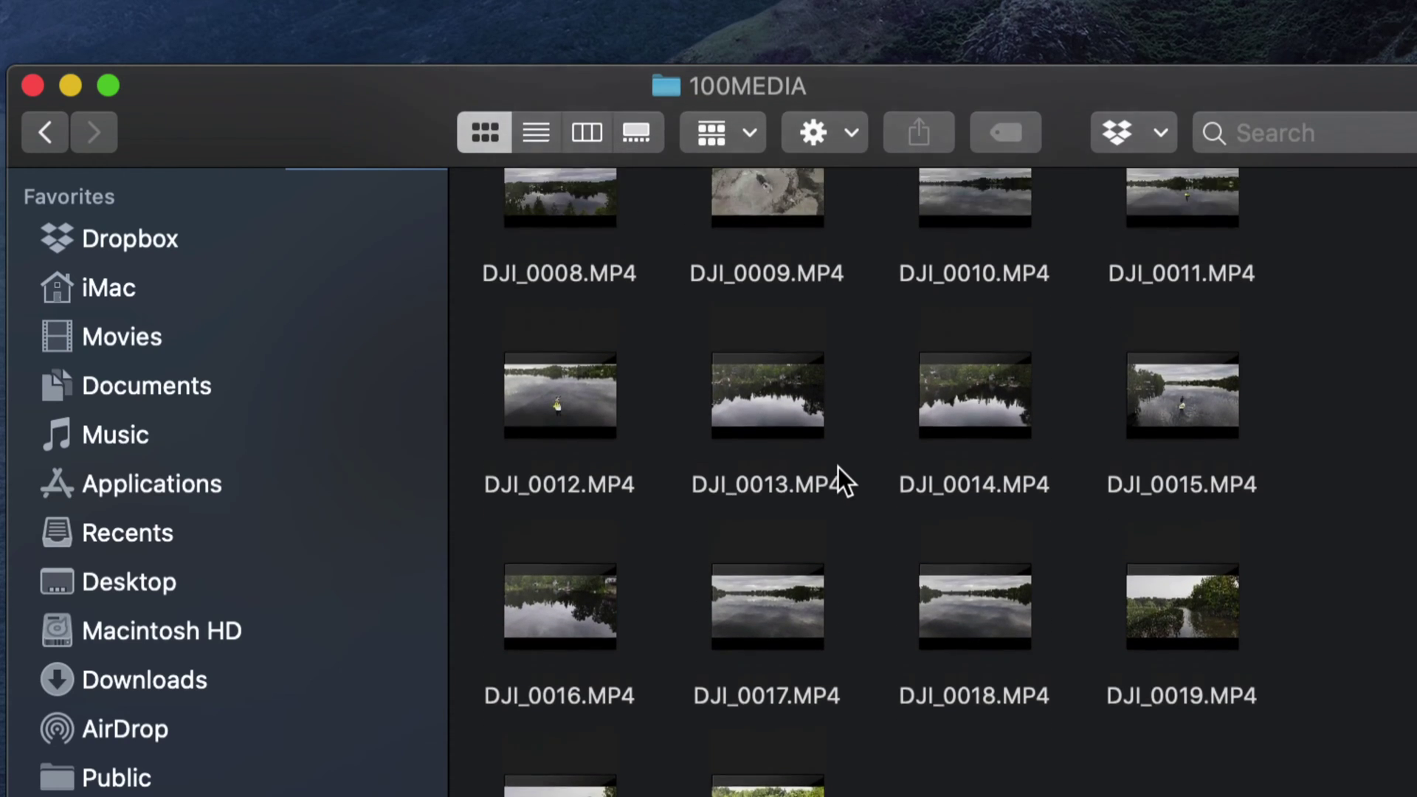
{"action": "scroll", "coordinate": [839, 467], "scroll_direction": "down", "scroll_amount": 1}
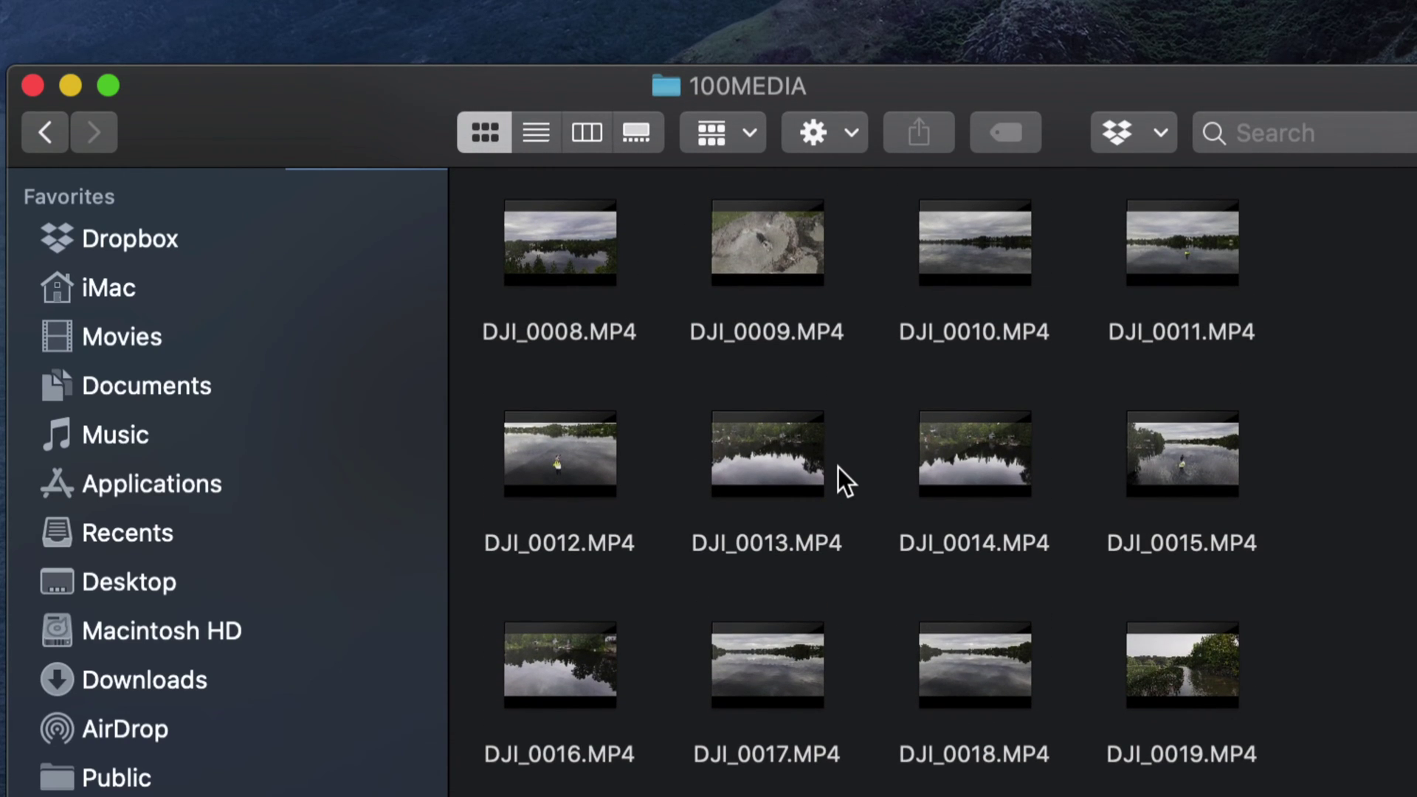
{"action": "scroll", "coordinate": [838, 467], "scroll_direction": "down", "scroll_amount": 4}
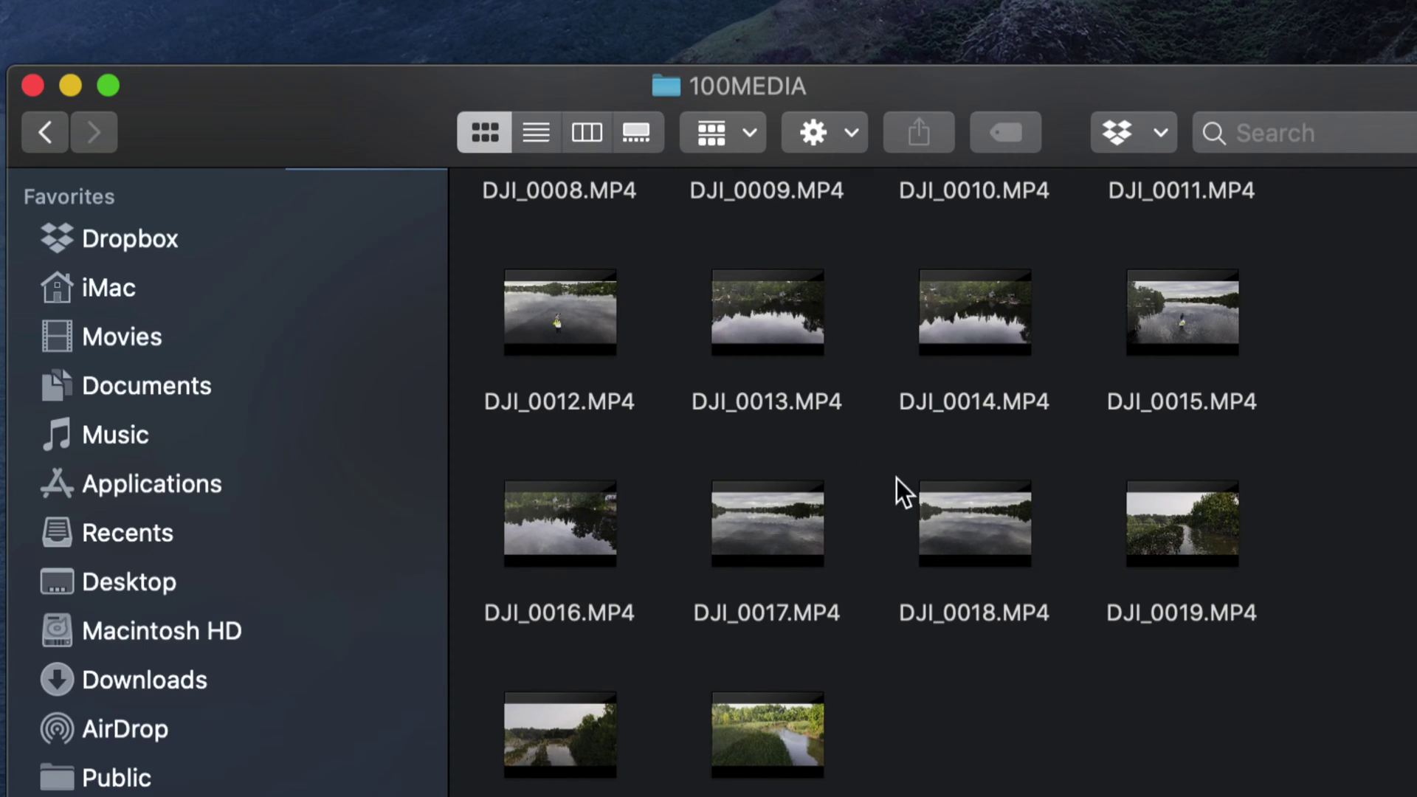
{"action": "mouse_move", "coordinate": [934, 501]}
{"action": "left_click_drag", "start_coordinate": [1254, 685], "coordinate": [575, 269]}
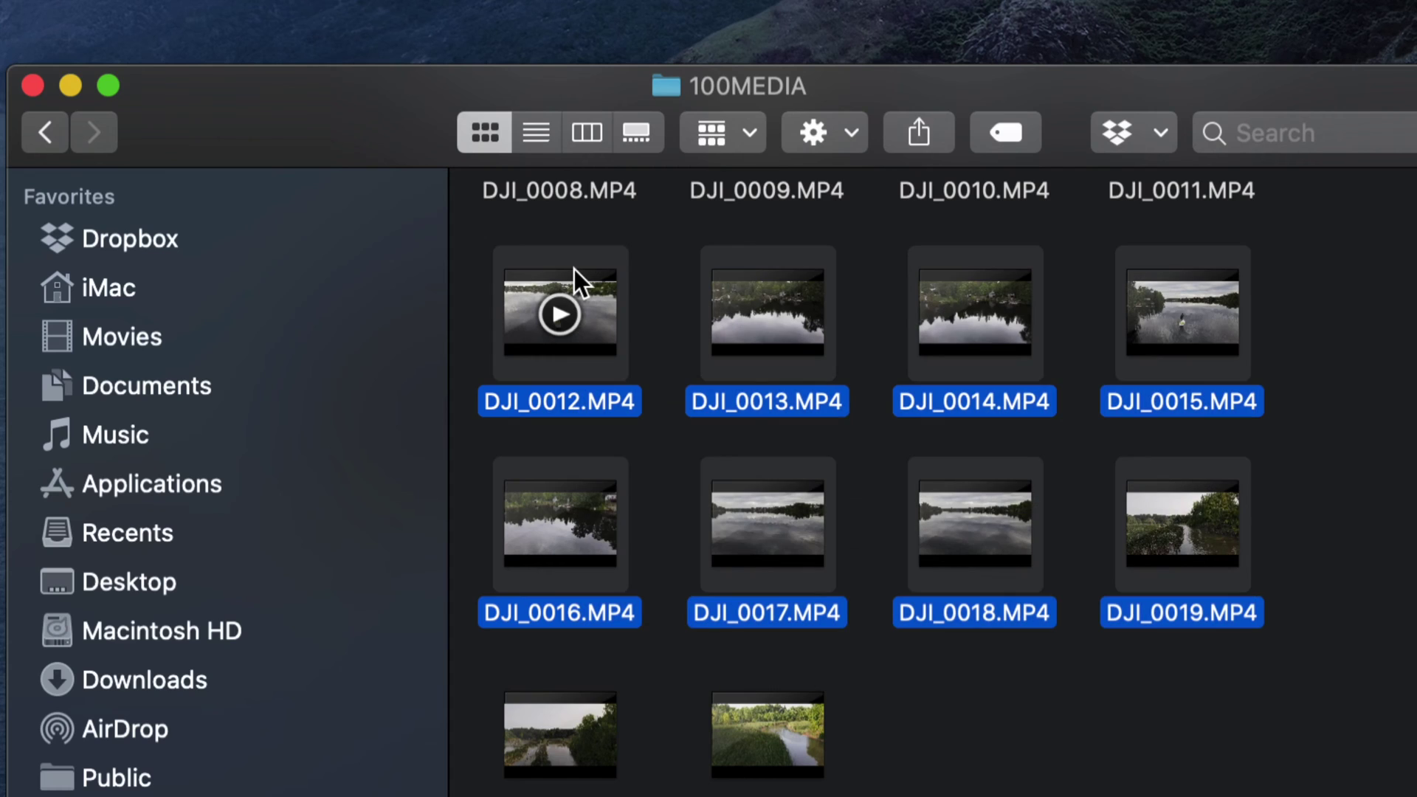
{"action": "left_click", "coordinate": [932, 658]}
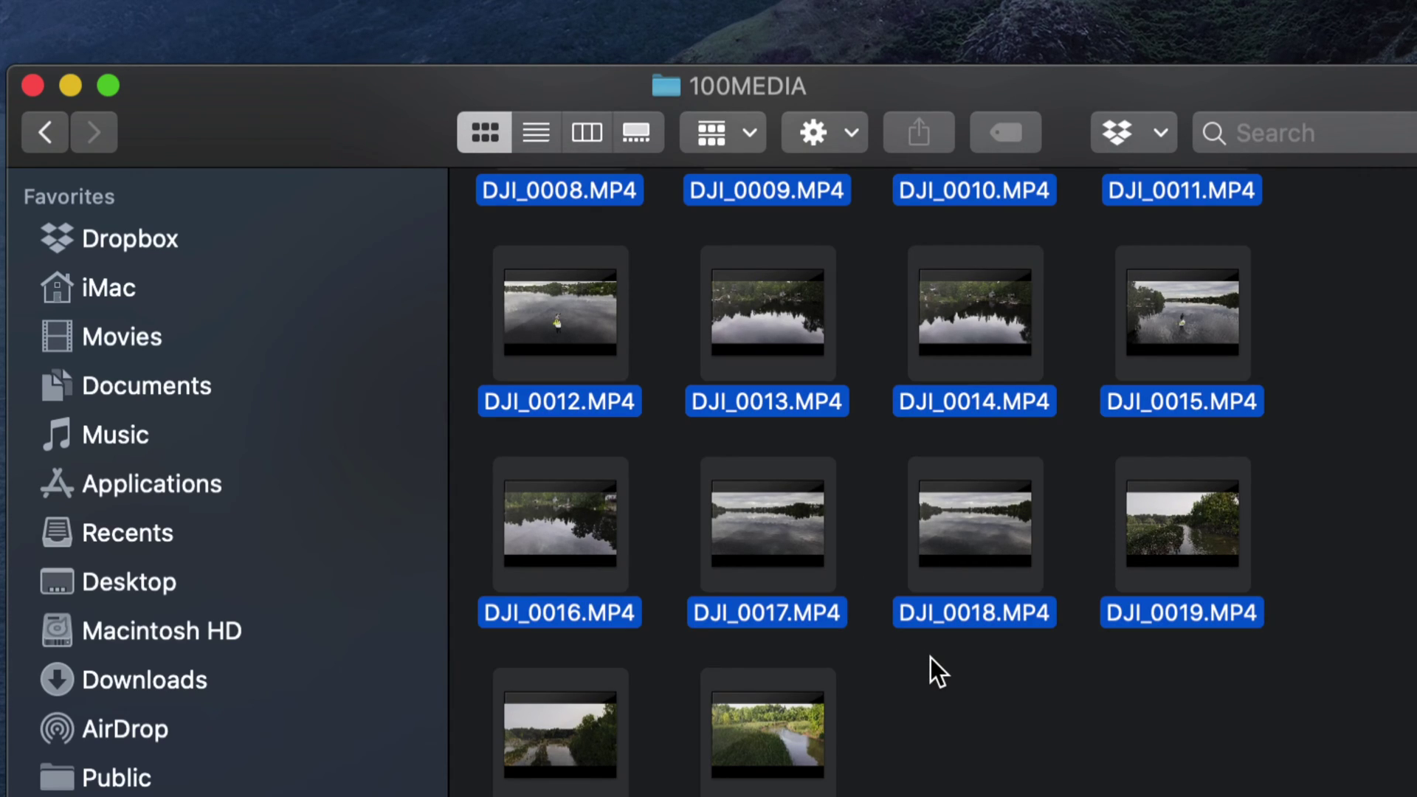
{"action": "left_click", "coordinate": [950, 685]}
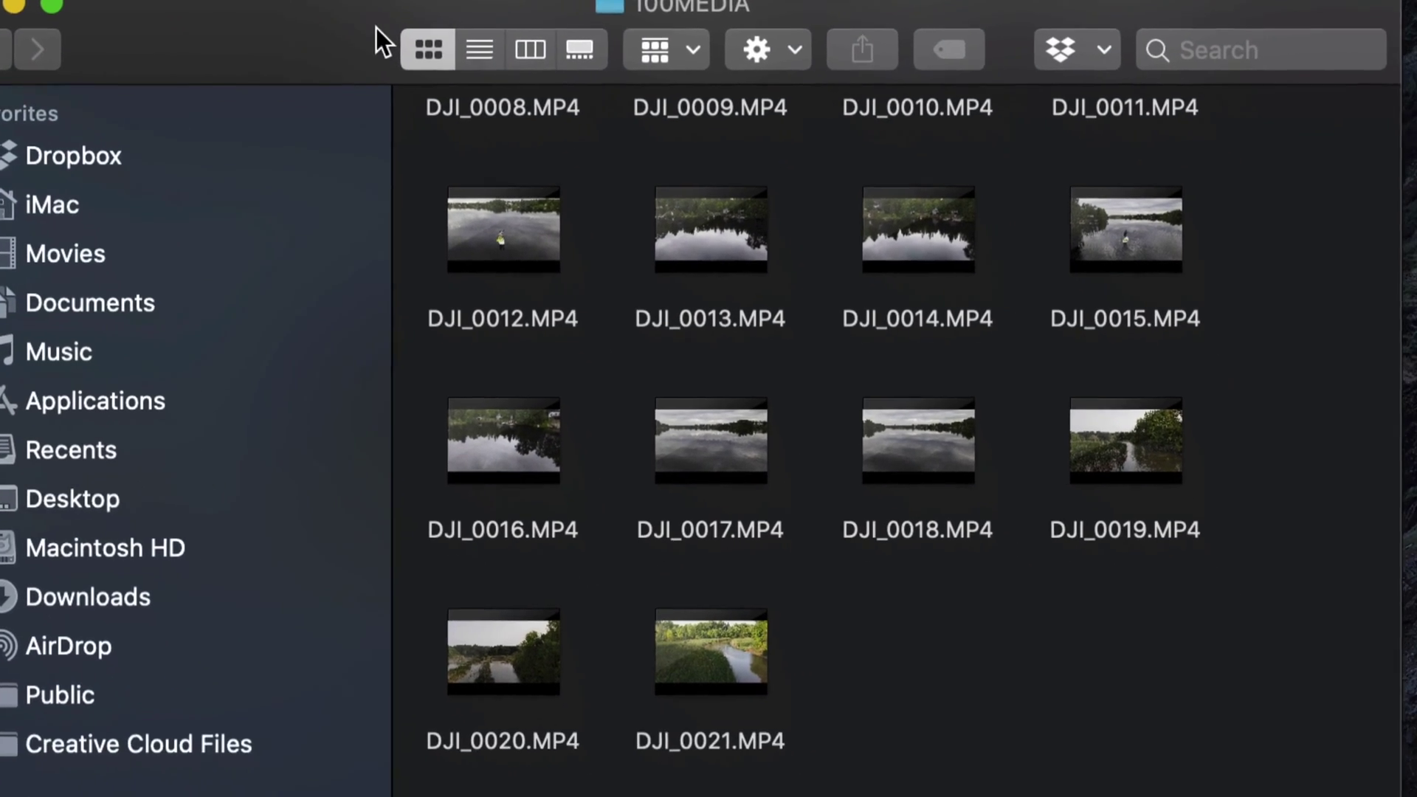
- Copy only DJI_0019.MP4, DJI_0020.MP4 and DJI_0021.MP4 to the desktop, below the first four copied clips
{"action": "left_click", "coordinate": [1171, 455]}
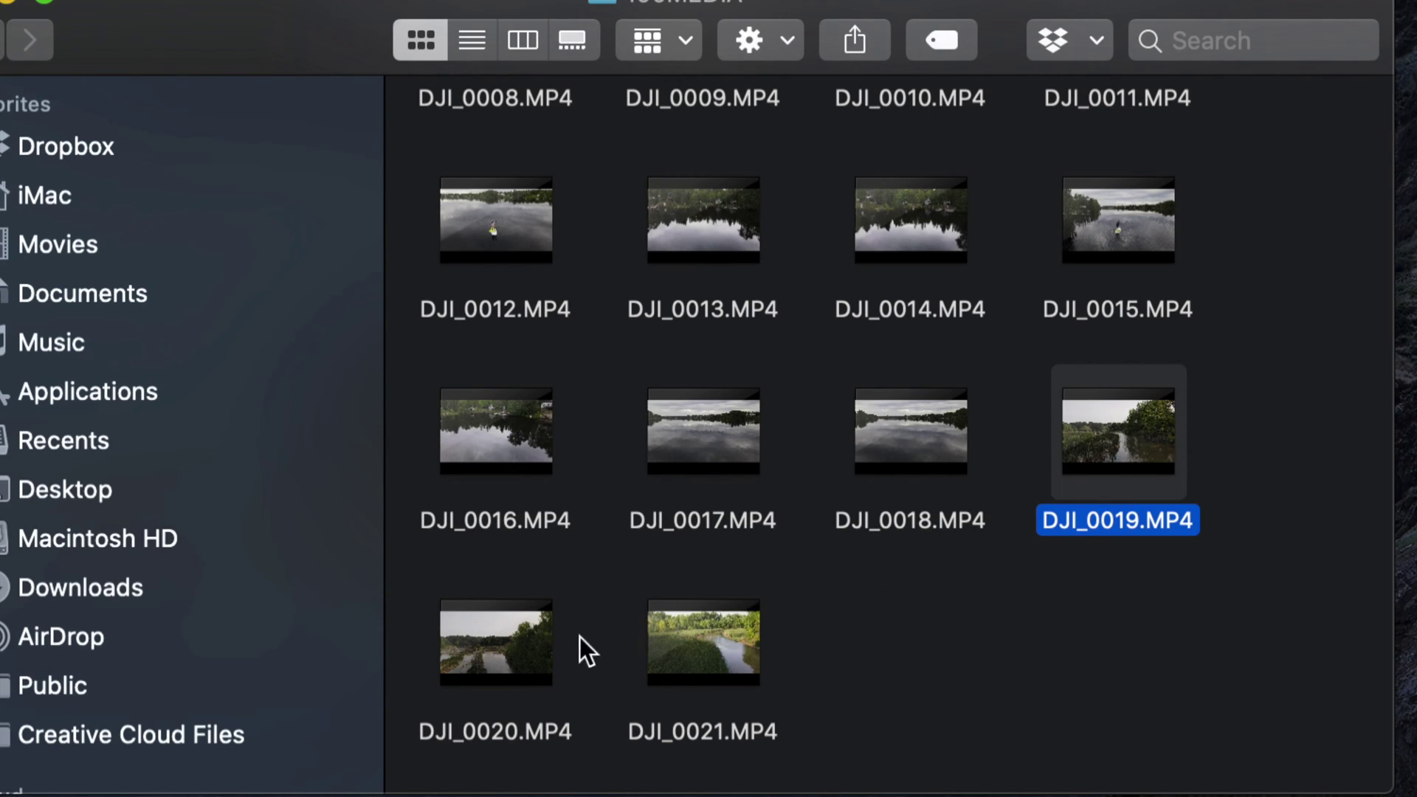
{"action": "left_click", "coordinate": [536, 671], "text": "super"}
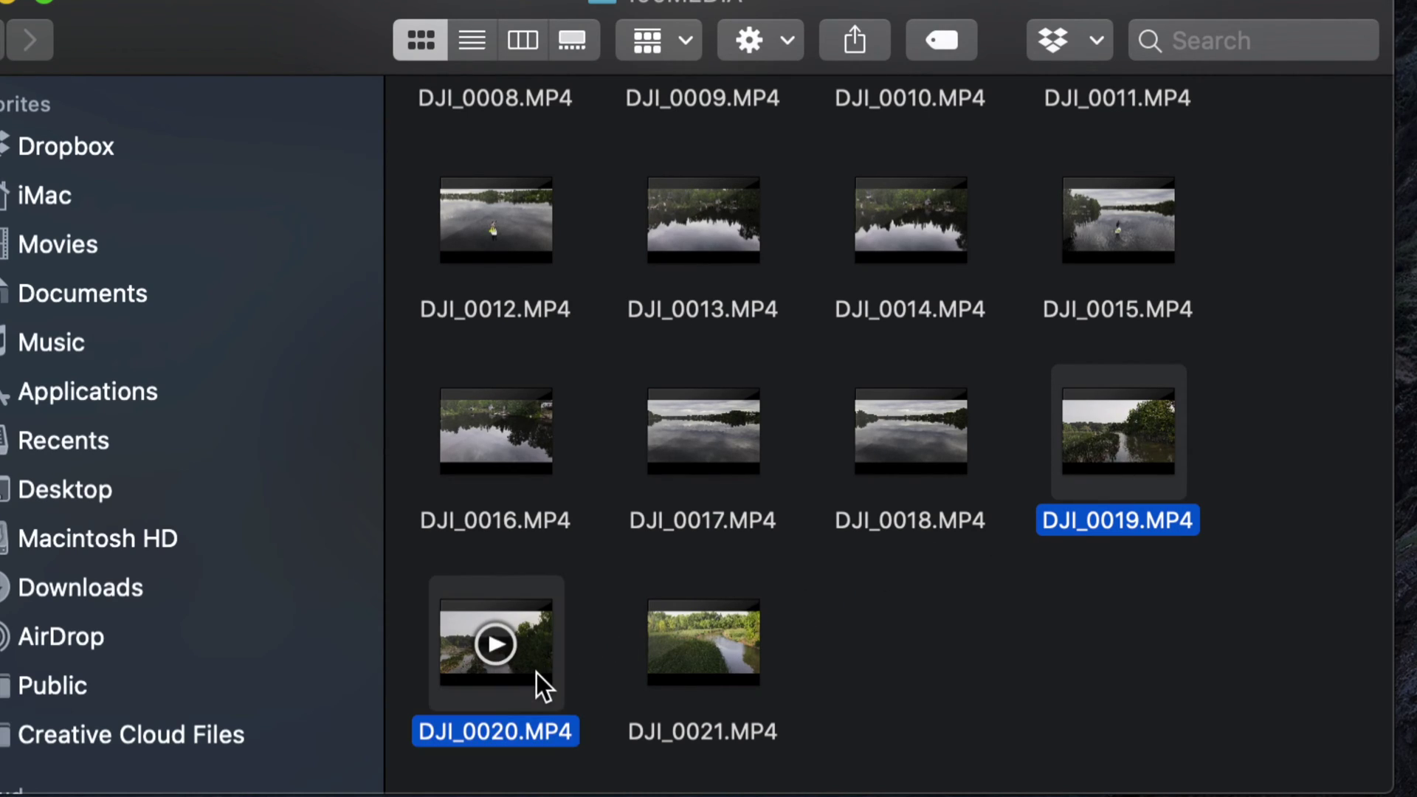
{"action": "left_click", "coordinate": [742, 669], "text": "super"}
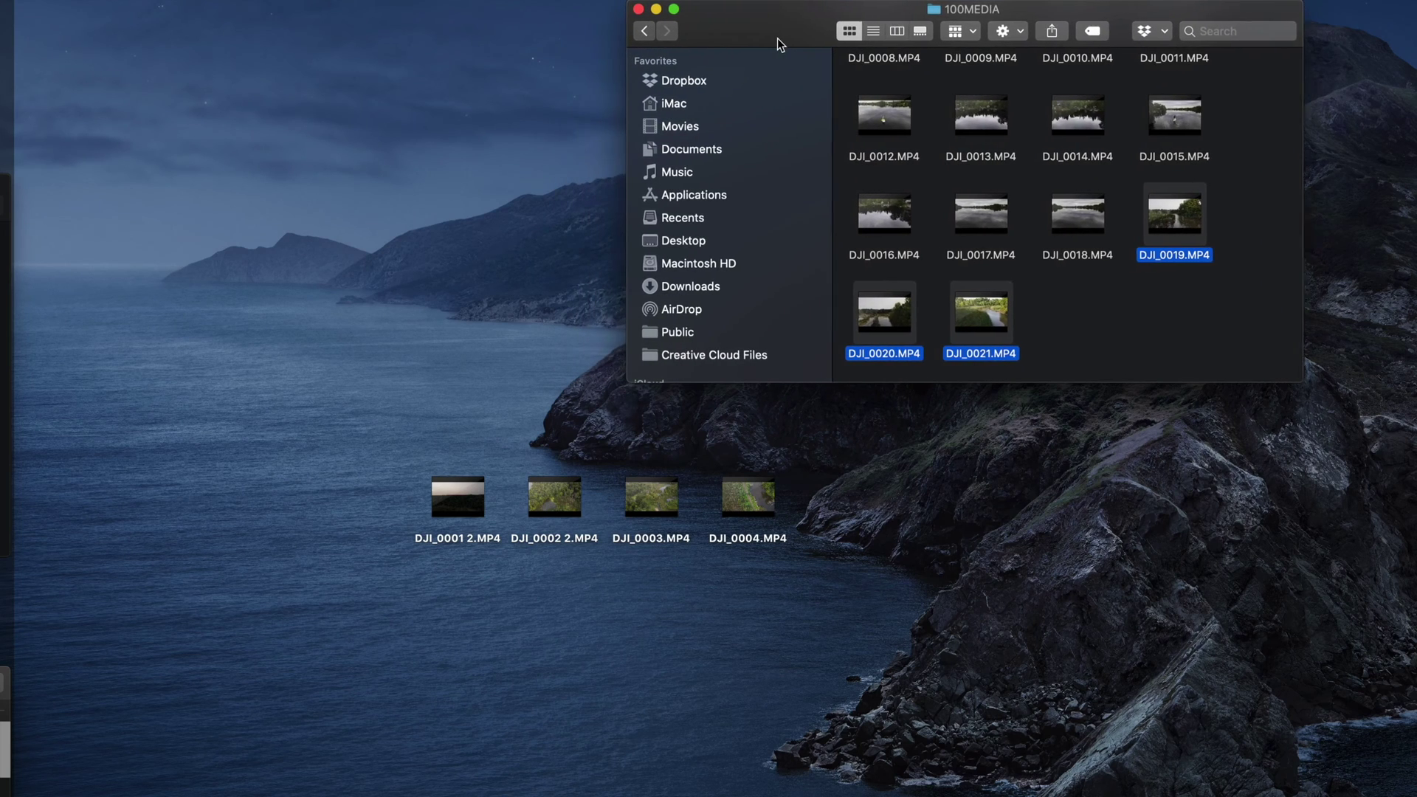
{"action": "left_click_drag", "start_coordinate": [777, 38], "coordinate": [784, 38]}
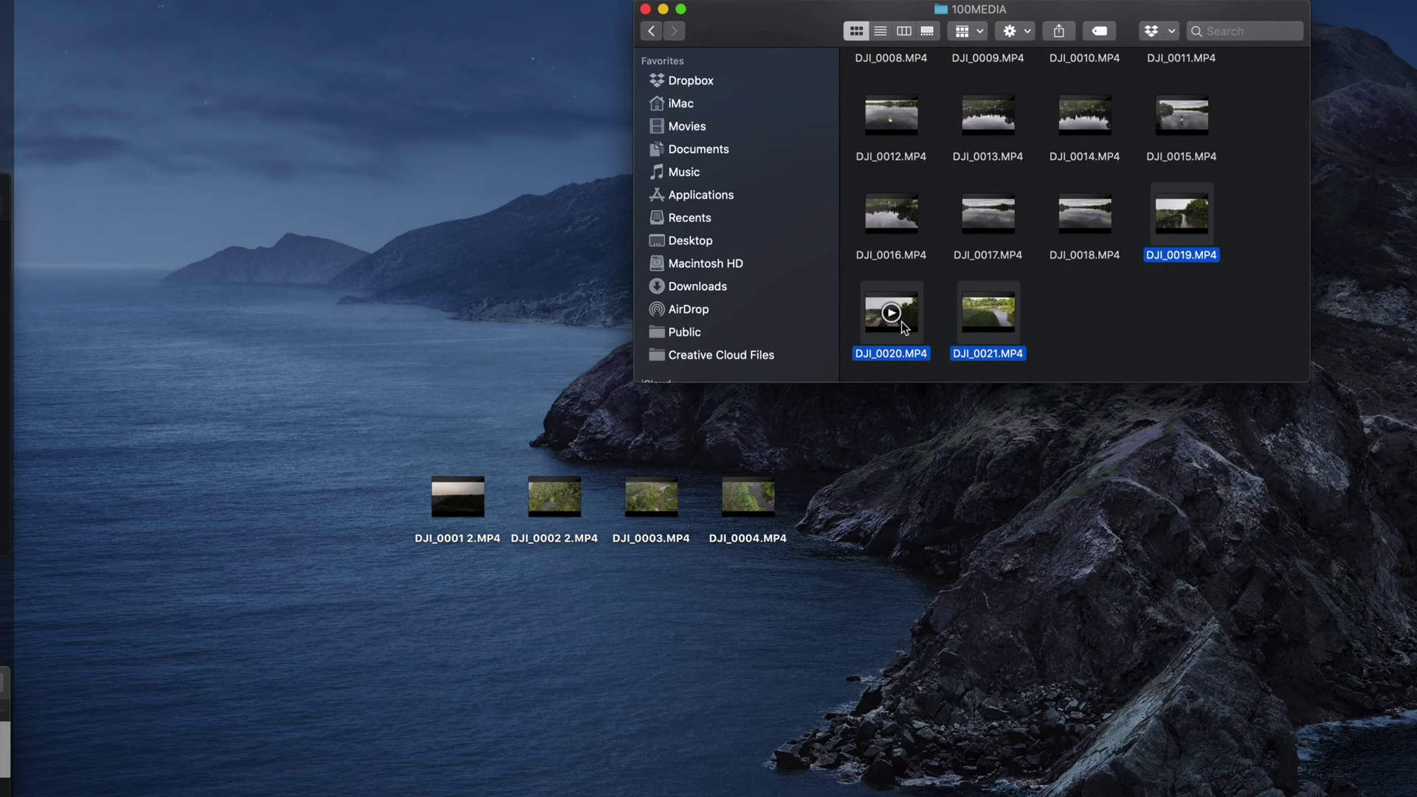
{"action": "left_click_drag", "start_coordinate": [901, 321], "coordinate": [455, 682]}
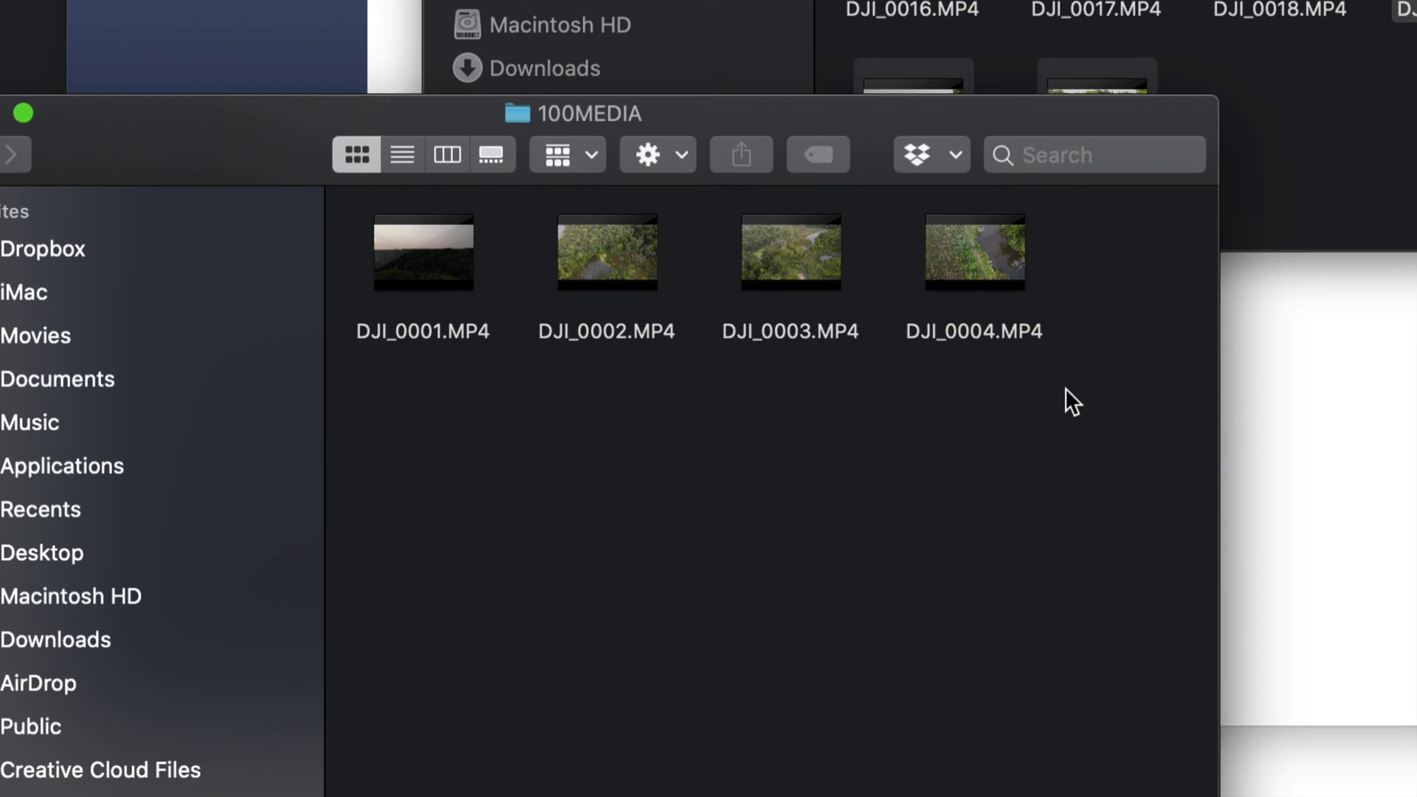
- Reposition the 100MEDIA window holding DJI_0001.MP4 through DJI_0004.MP4 so its whole sidebar is in view
{"action": "left_click_drag", "start_coordinate": [861, 122], "coordinate": [927, 121]}
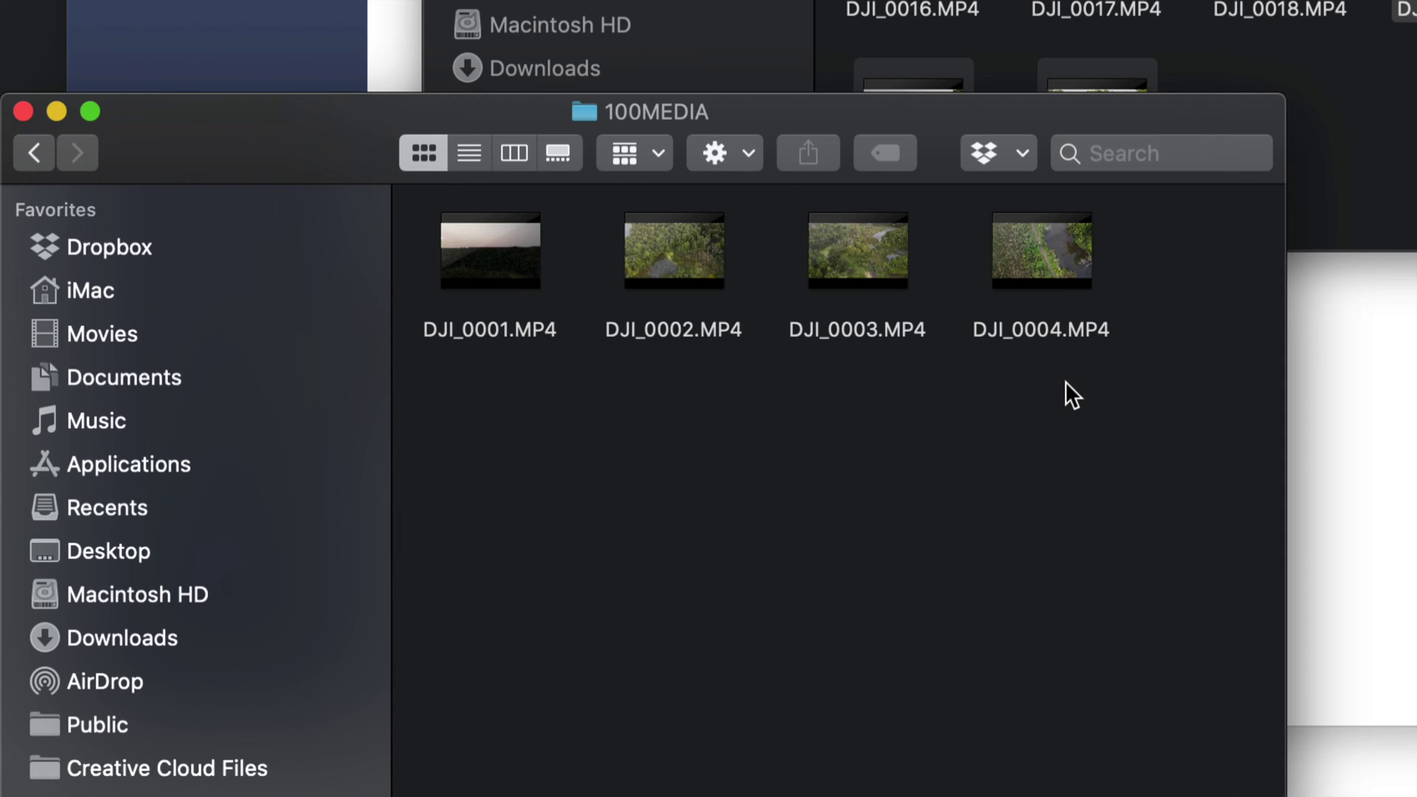
- Move DJI_0001.MP4 through DJI_0004.MP4 from their 100MEDIA folder to the Trash
{"action": "left_click_drag", "start_coordinate": [1065, 381], "coordinate": [485, 226]}
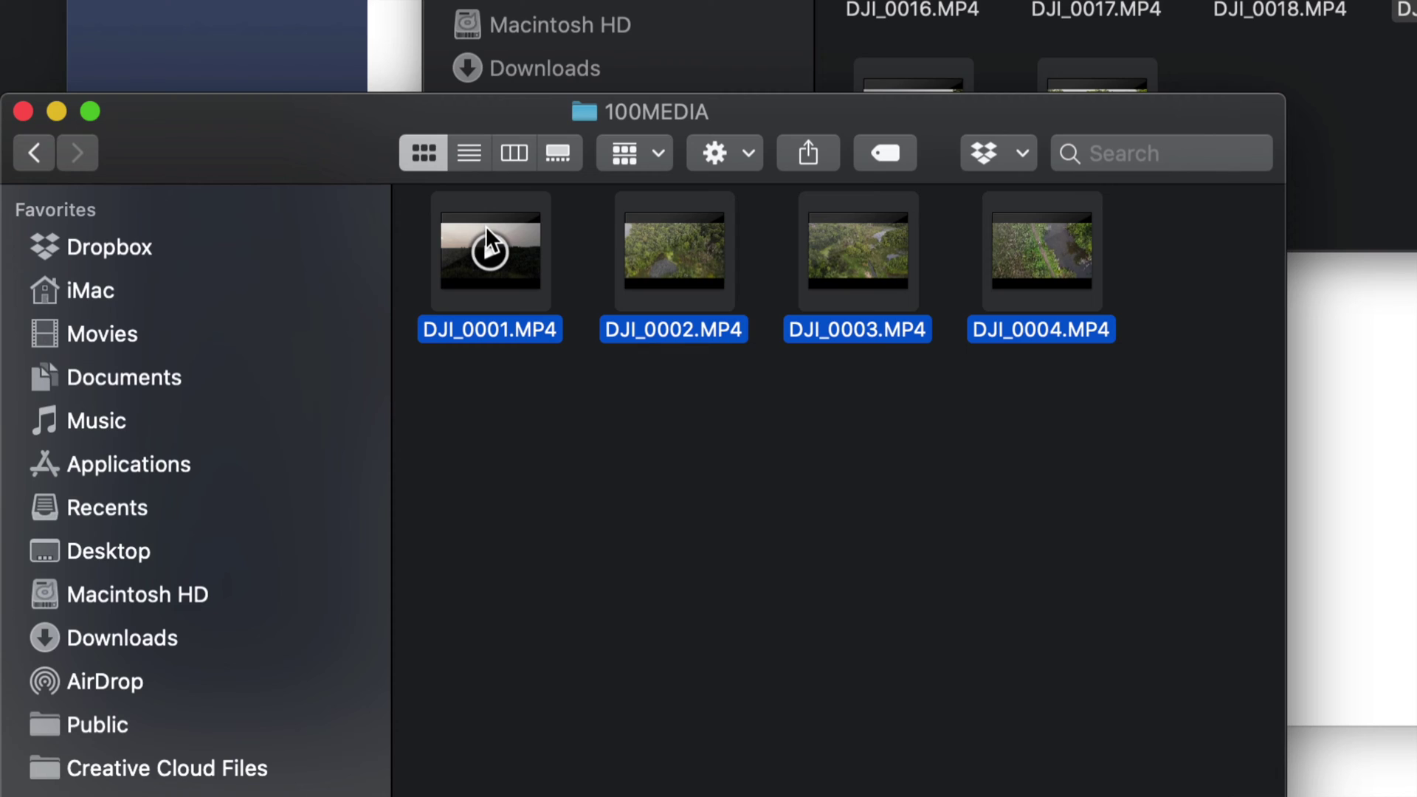
{"action": "key", "text": "super+BackSpace"}
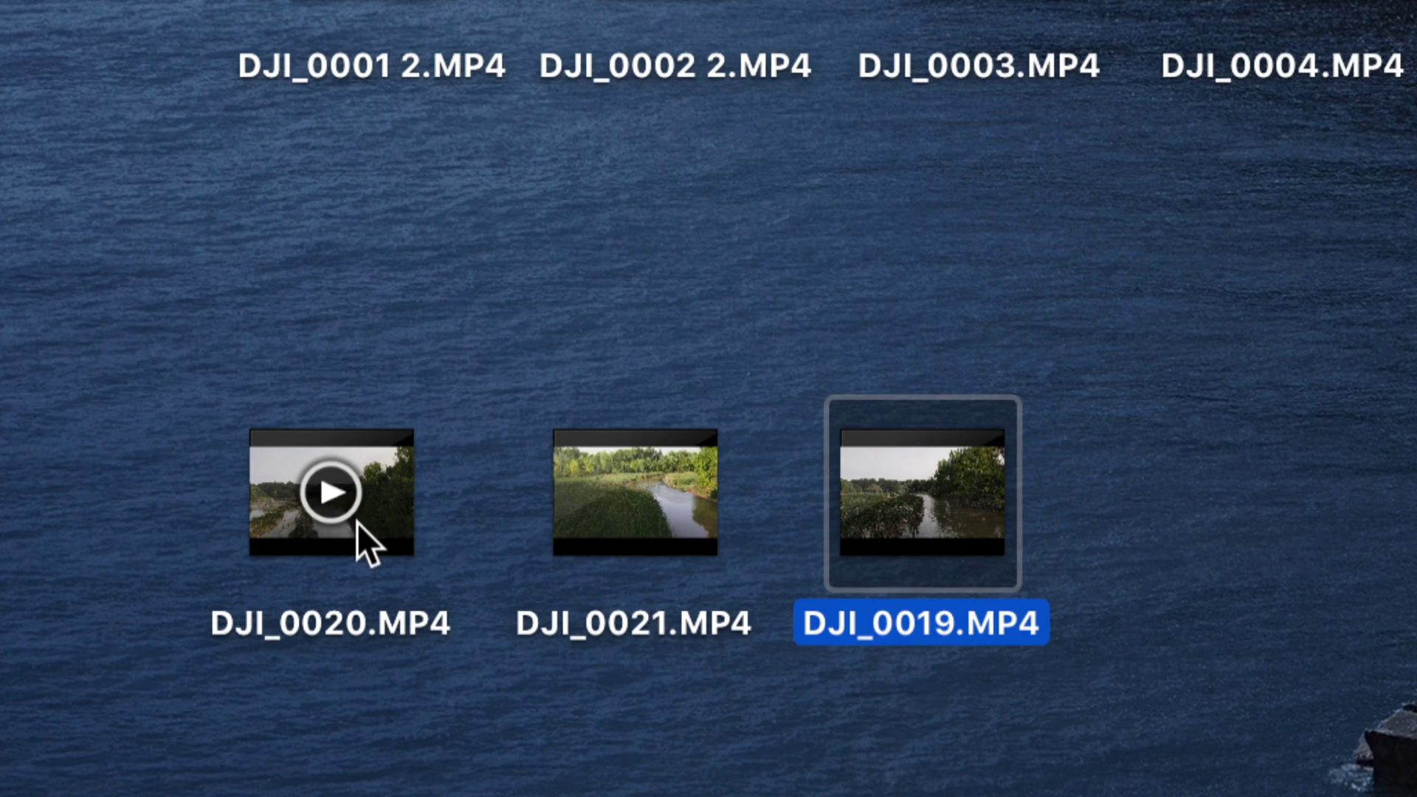
- Check the copied clips DJI_0020.MP4, DJI_0021.MP4 and DJI_0019.MP4 on the desktop
{"action": "left_click", "coordinate": [357, 522]}
{"action": "left_click", "coordinate": [600, 534]}
{"action": "left_click", "coordinate": [853, 523]}
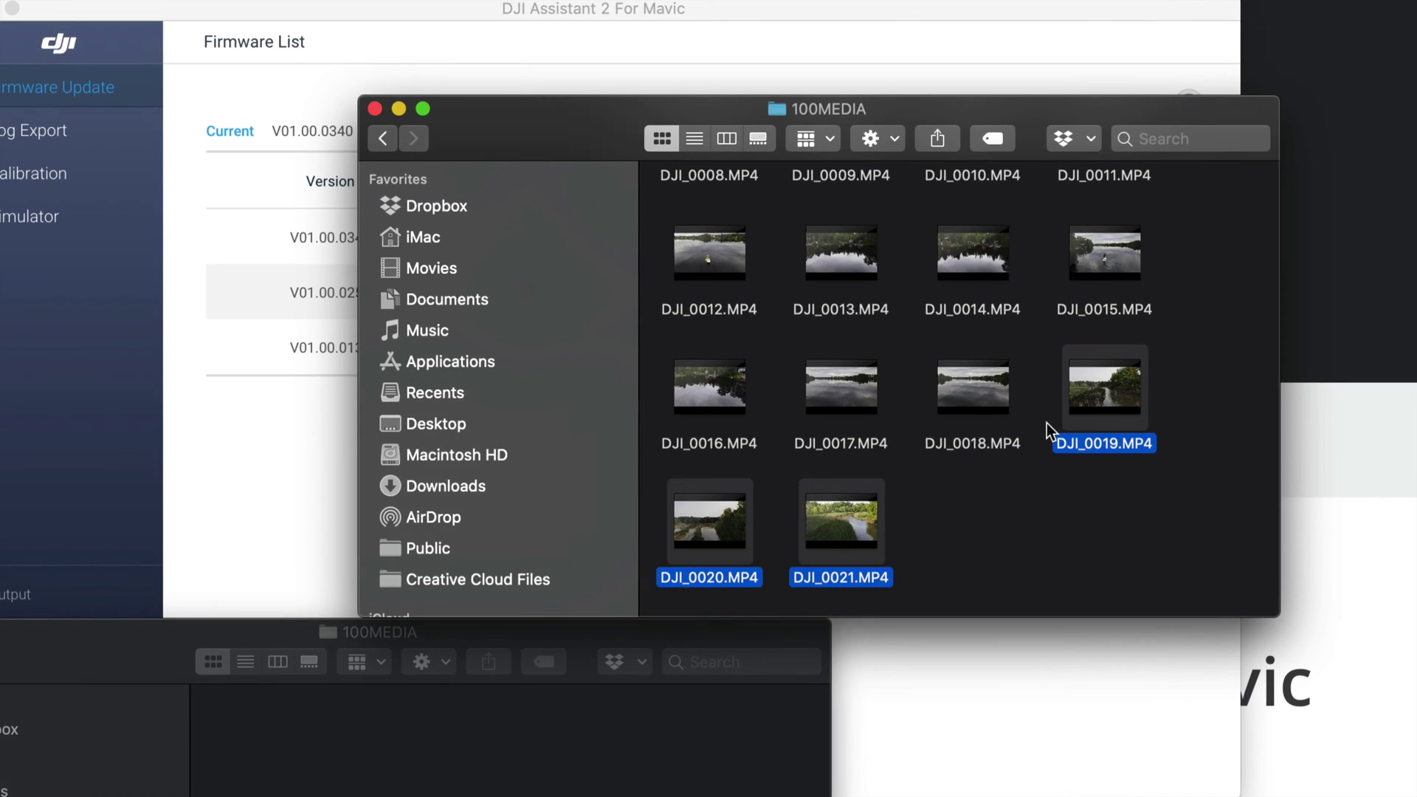
- Move all the video clips in the 100MEDIA folder of the Untitled 1 drive to the Trash
{"action": "left_click", "coordinate": [1104, 511]}
{"action": "scroll", "coordinate": [1104, 510], "scroll_direction": "up", "scroll_amount": 2}
{"action": "key", "text": "super+a"}
{"action": "scroll", "coordinate": [1104, 511], "scroll_direction": "down", "scroll_amount": 2}
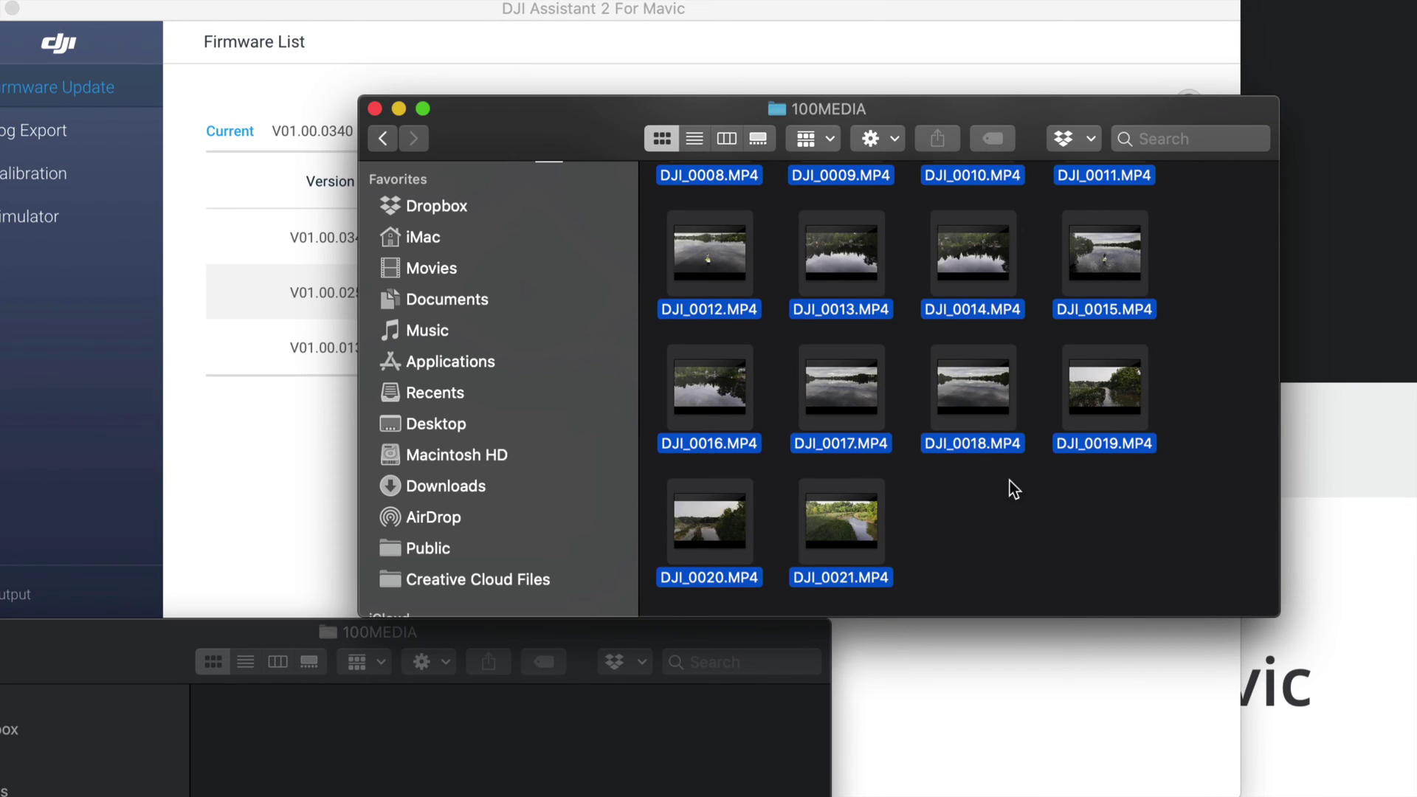
{"action": "right_click", "coordinate": [952, 398]}
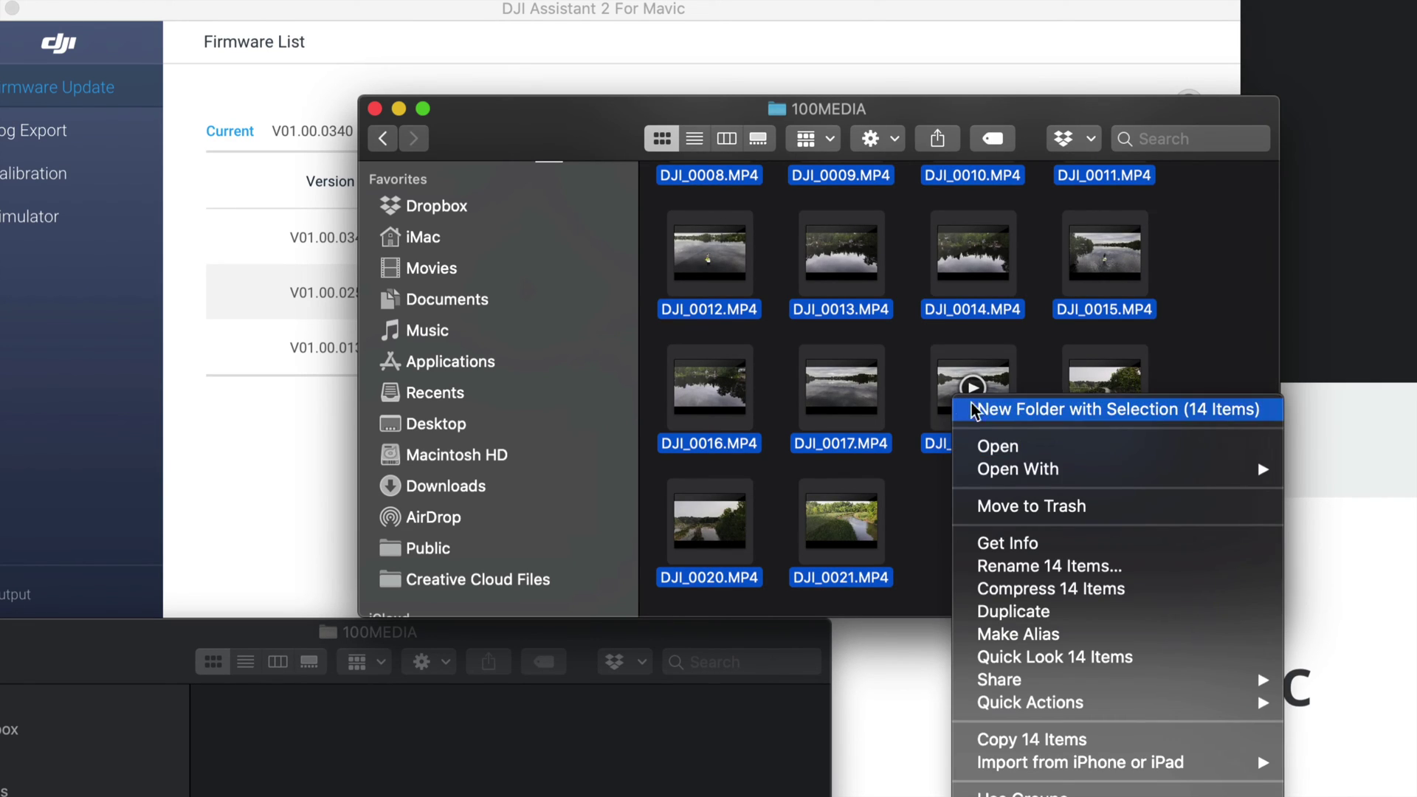
{"action": "left_click", "coordinate": [1070, 507]}
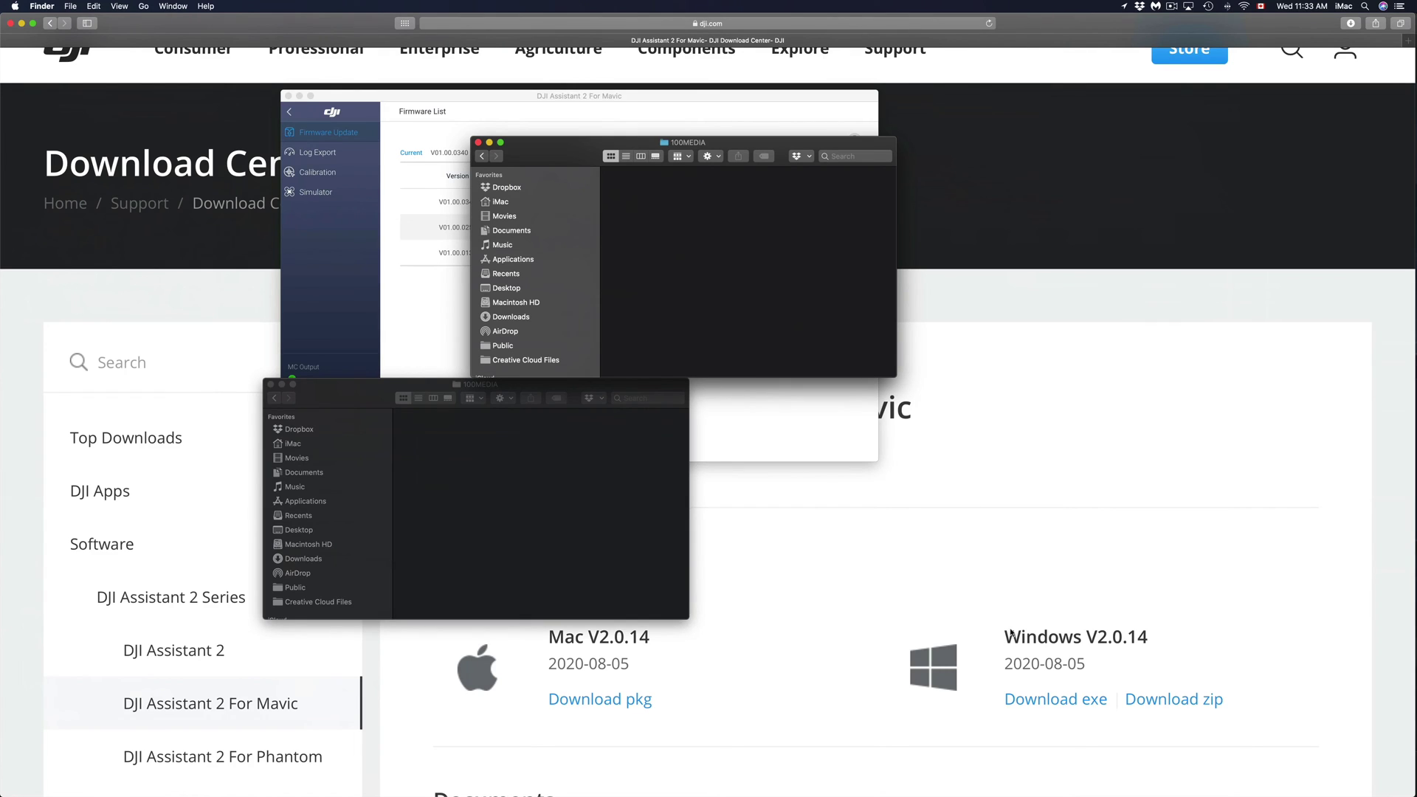
- Empty the Trash to permanently delete the discarded clips from the drives
{"action": "mouse_move", "coordinate": [1288, 775]}
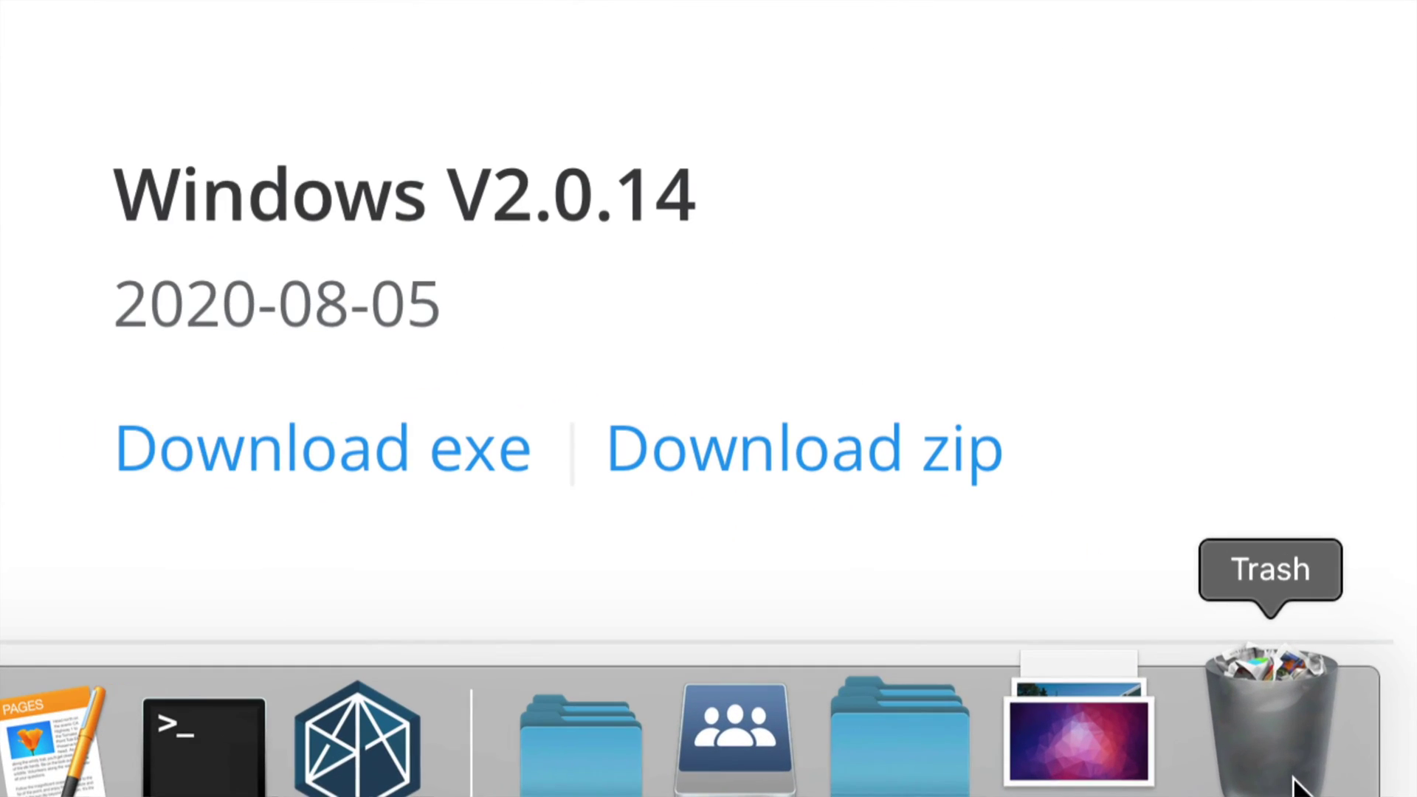
{"action": "left_click", "coordinate": [1292, 781]}
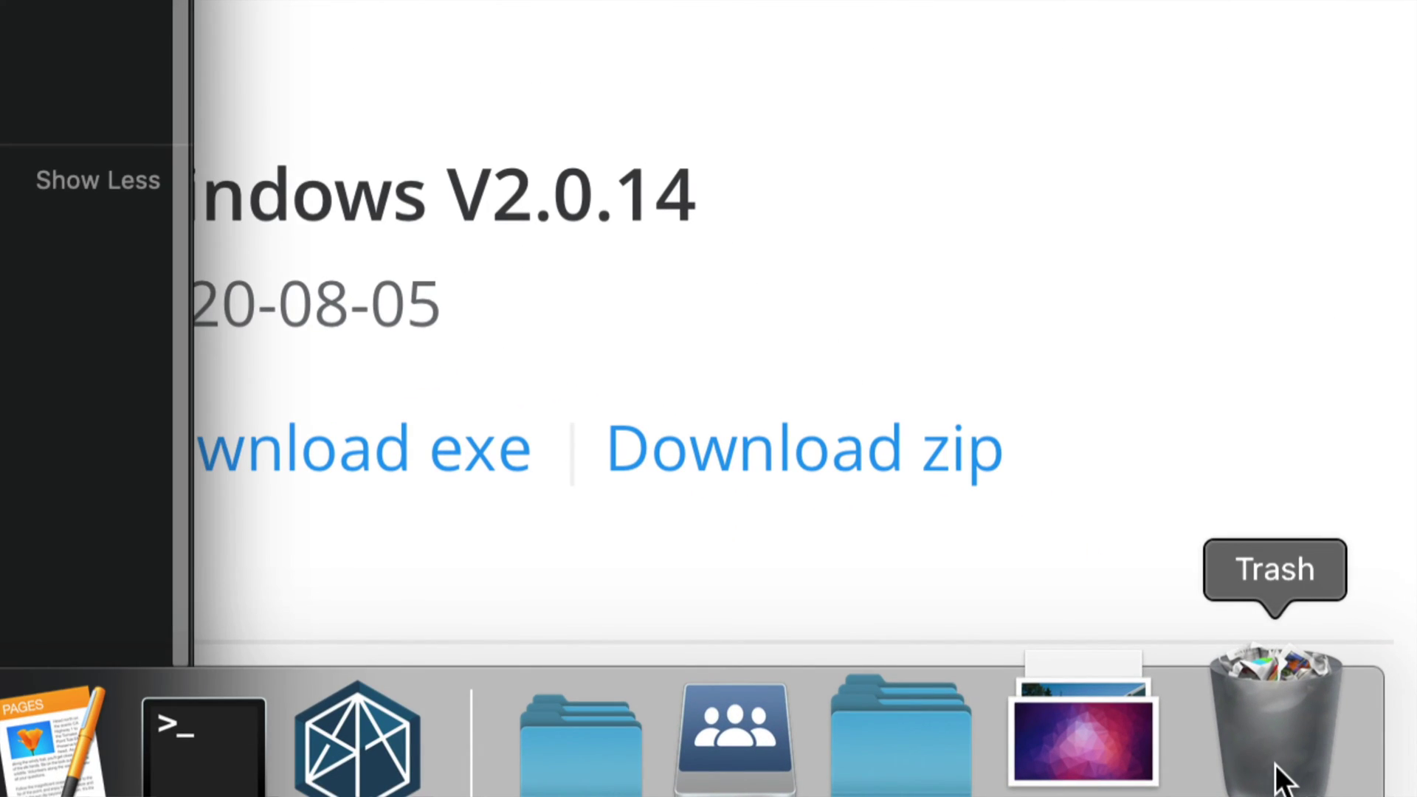
{"action": "right_click", "coordinate": [1282, 778]}
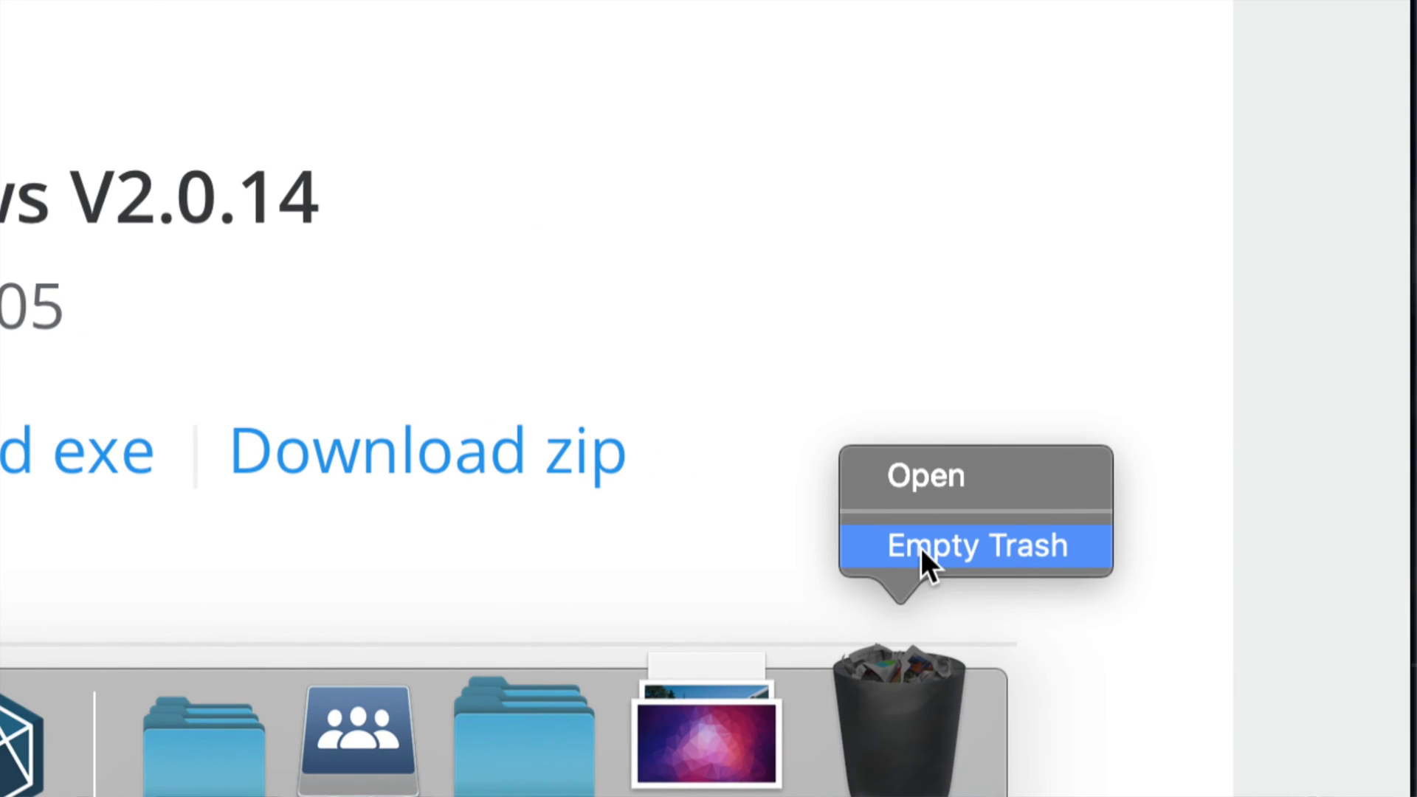
{"action": "left_click", "coordinate": [921, 548]}
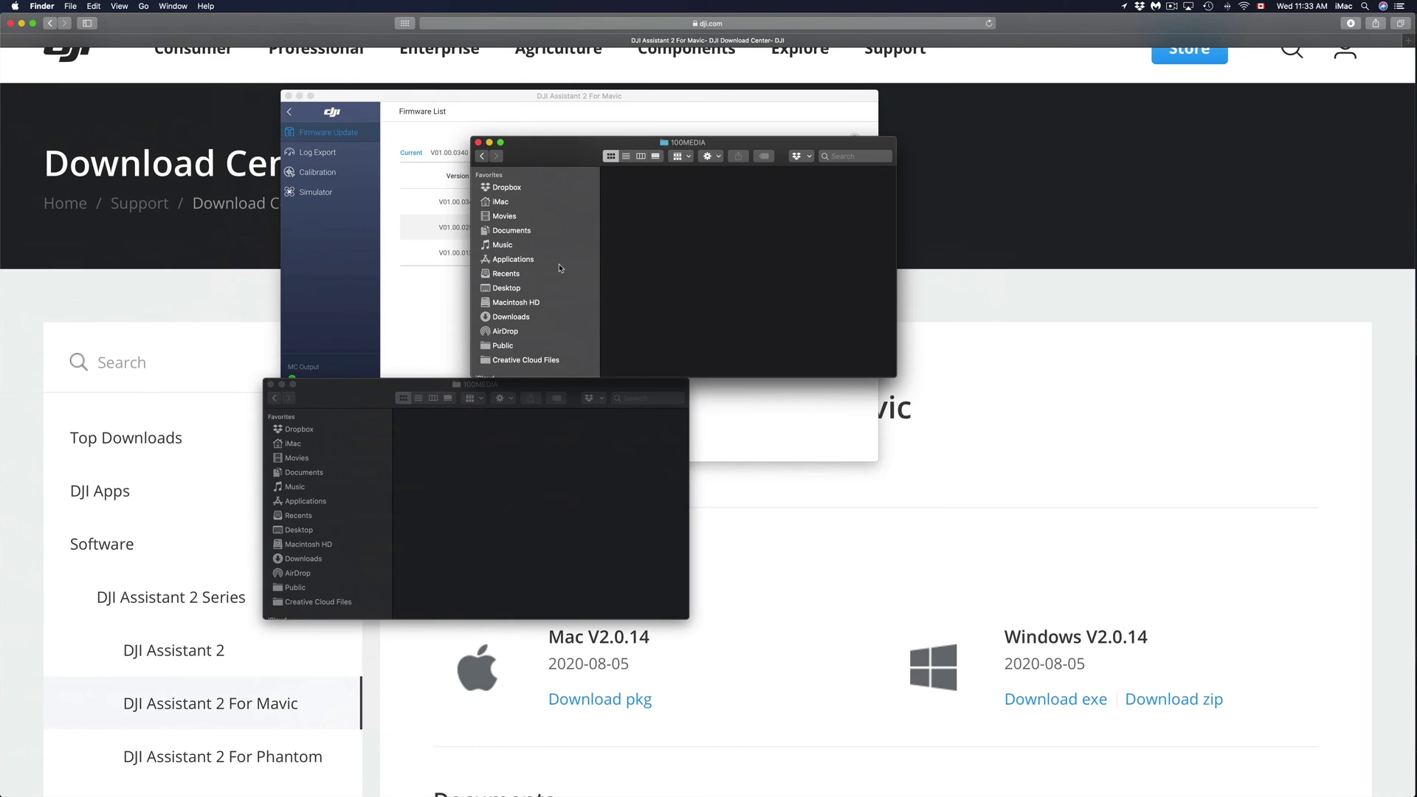
- Go back to the root of the Untitled 1 drive and close both Finder windows
{"action": "left_click", "coordinate": [484, 156]}
{"action": "left_click", "coordinate": [484, 156]}
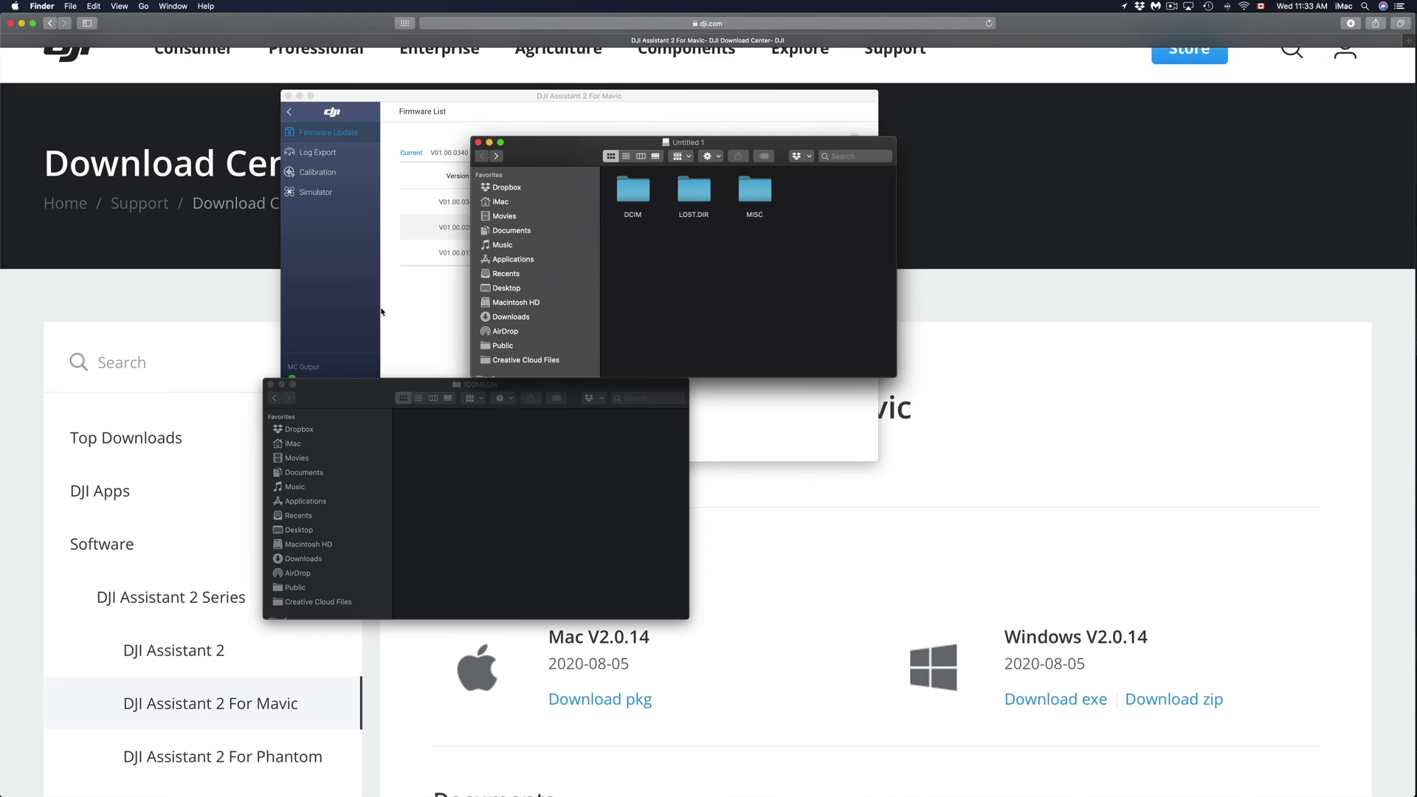
{"action": "left_click", "coordinate": [270, 384]}
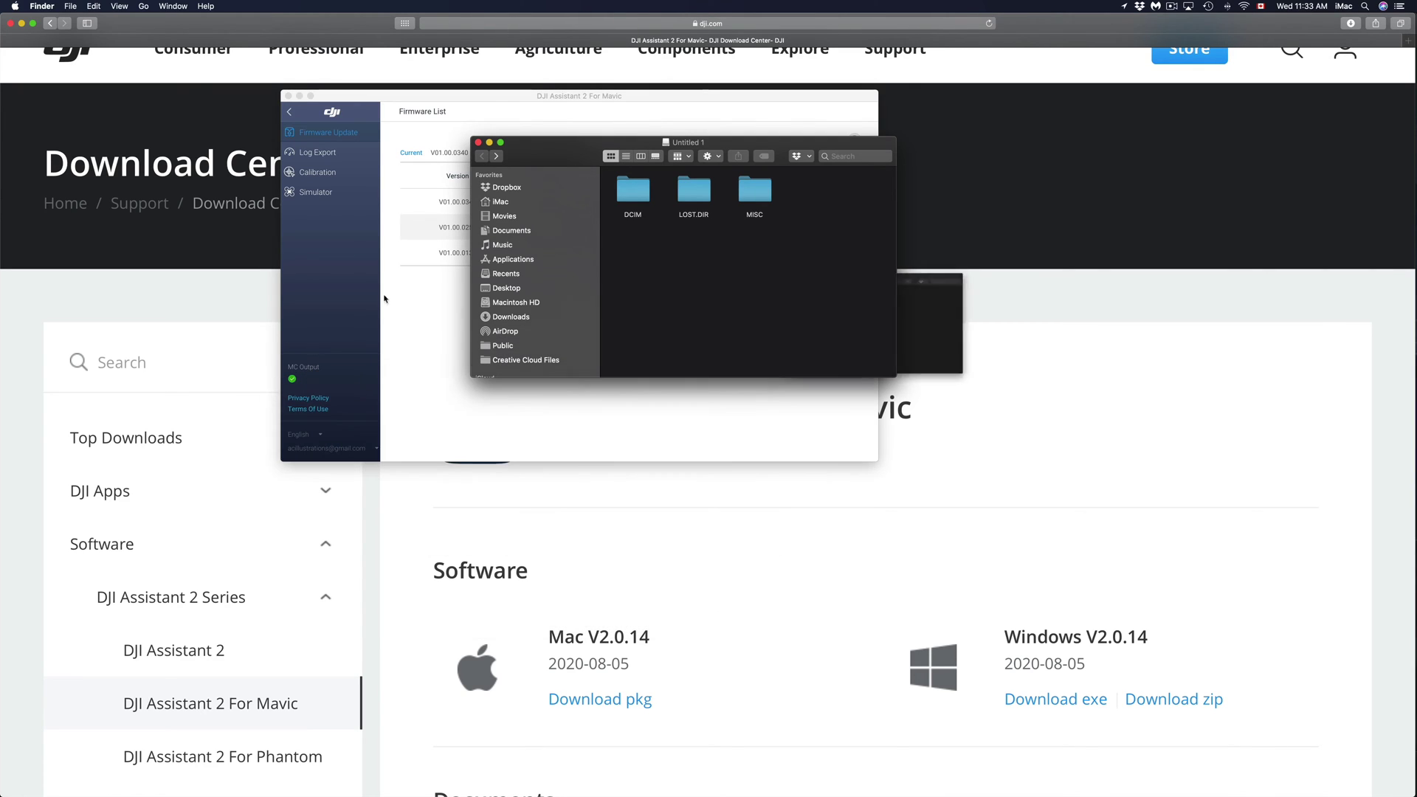
{"action": "left_click", "coordinate": [478, 143]}
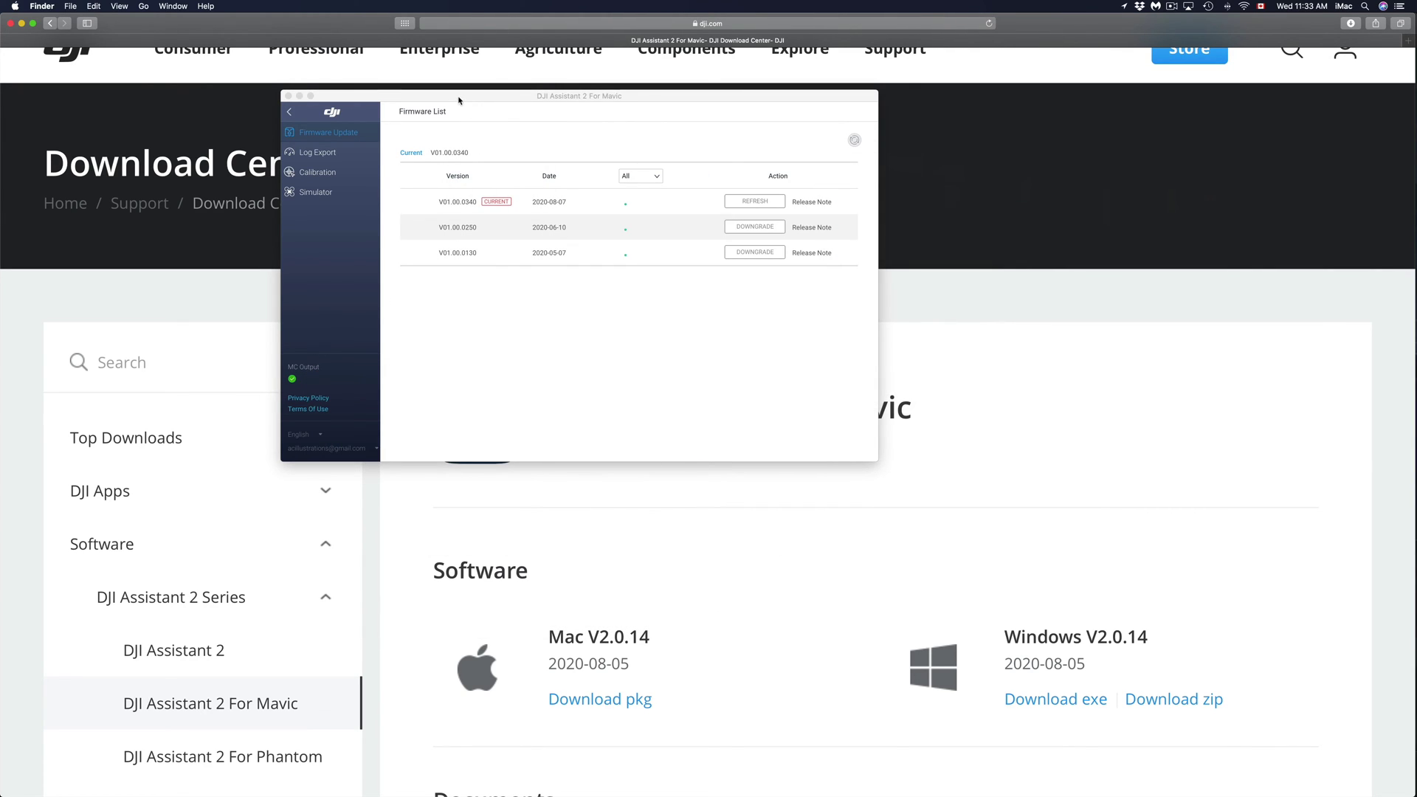
- Reposition the DJI Assistant 2 window, view its Simulator, Calibration and Log Export pages, and quit the application
{"action": "left_click_drag", "start_coordinate": [460, 97], "coordinate": [557, 245]}
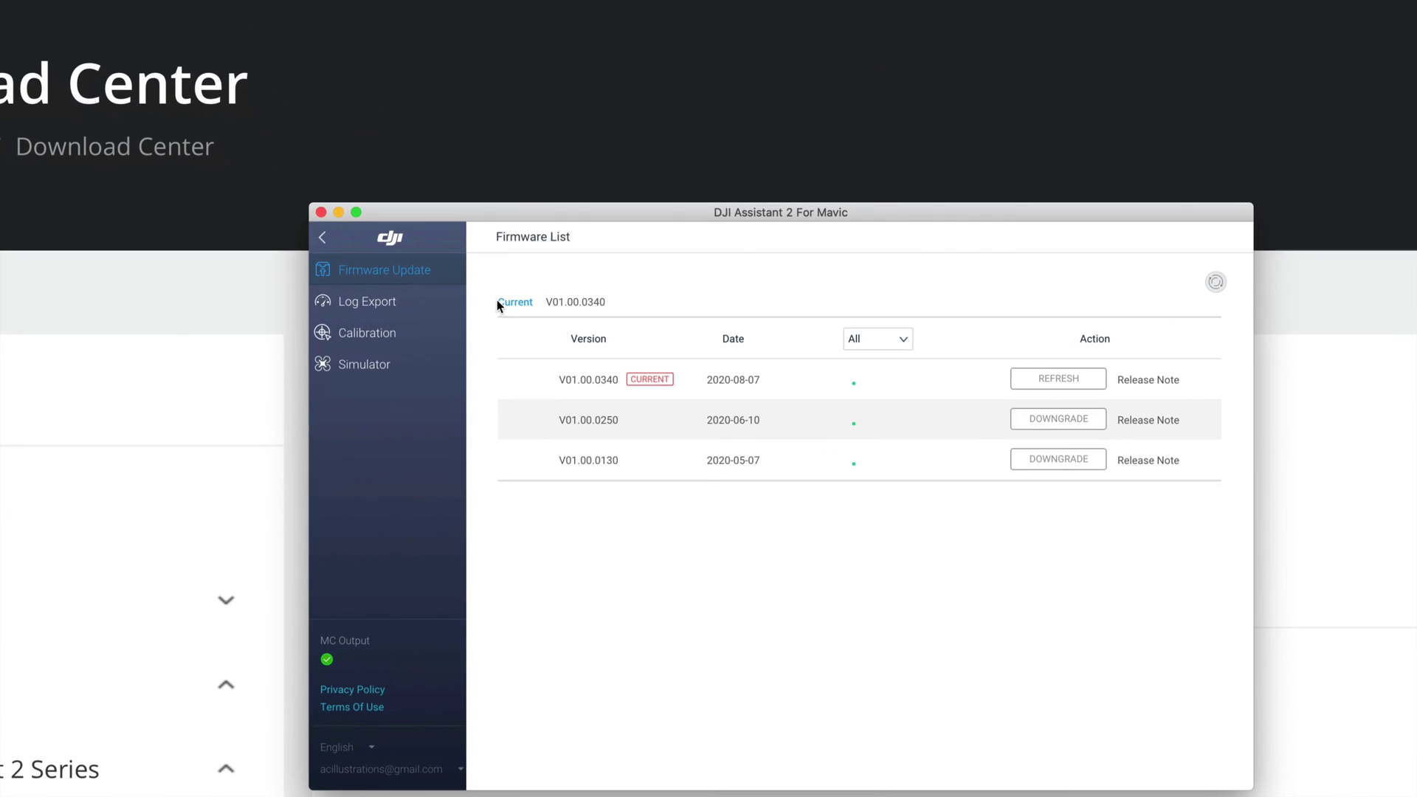
{"action": "left_click_drag", "start_coordinate": [483, 212], "coordinate": [403, 131]}
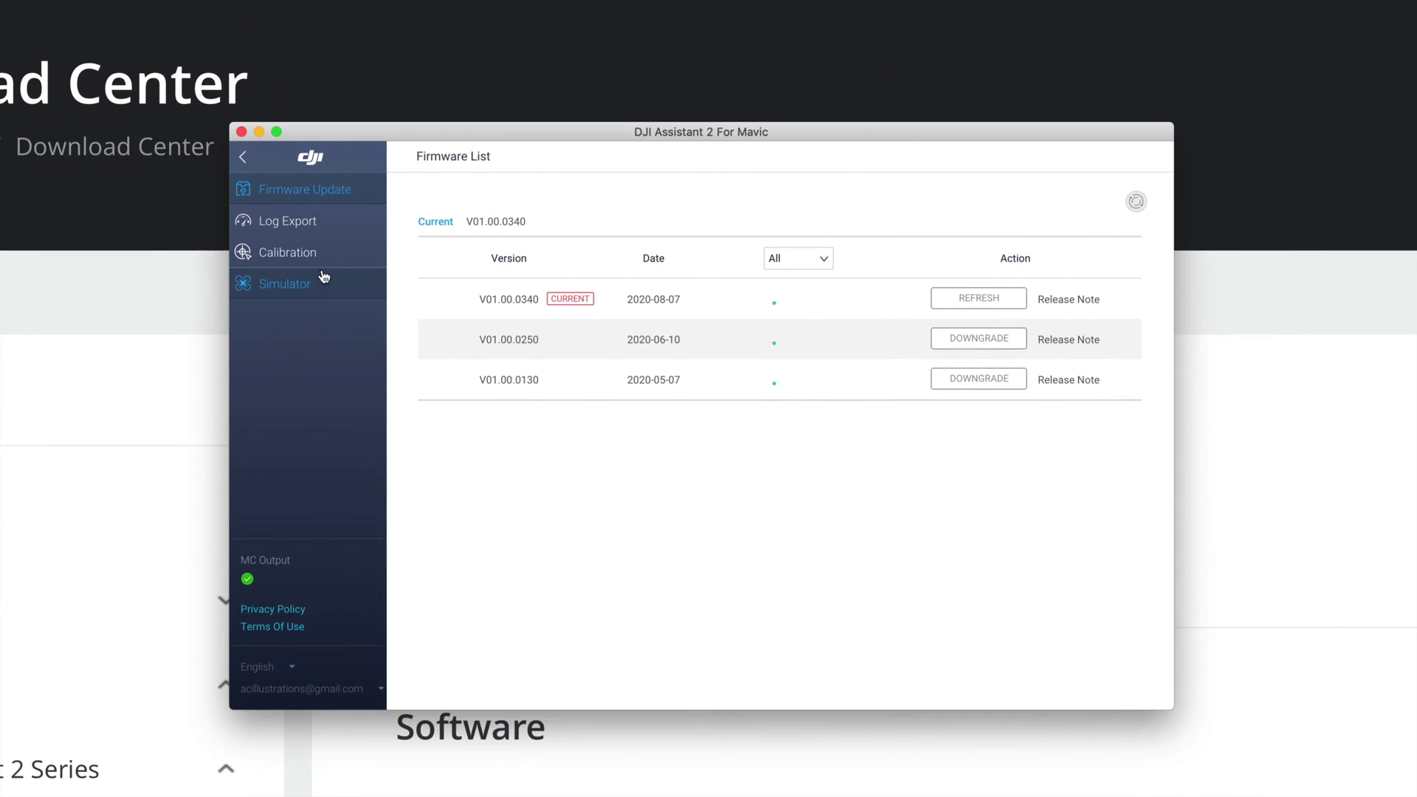
{"action": "left_click", "coordinate": [301, 294]}
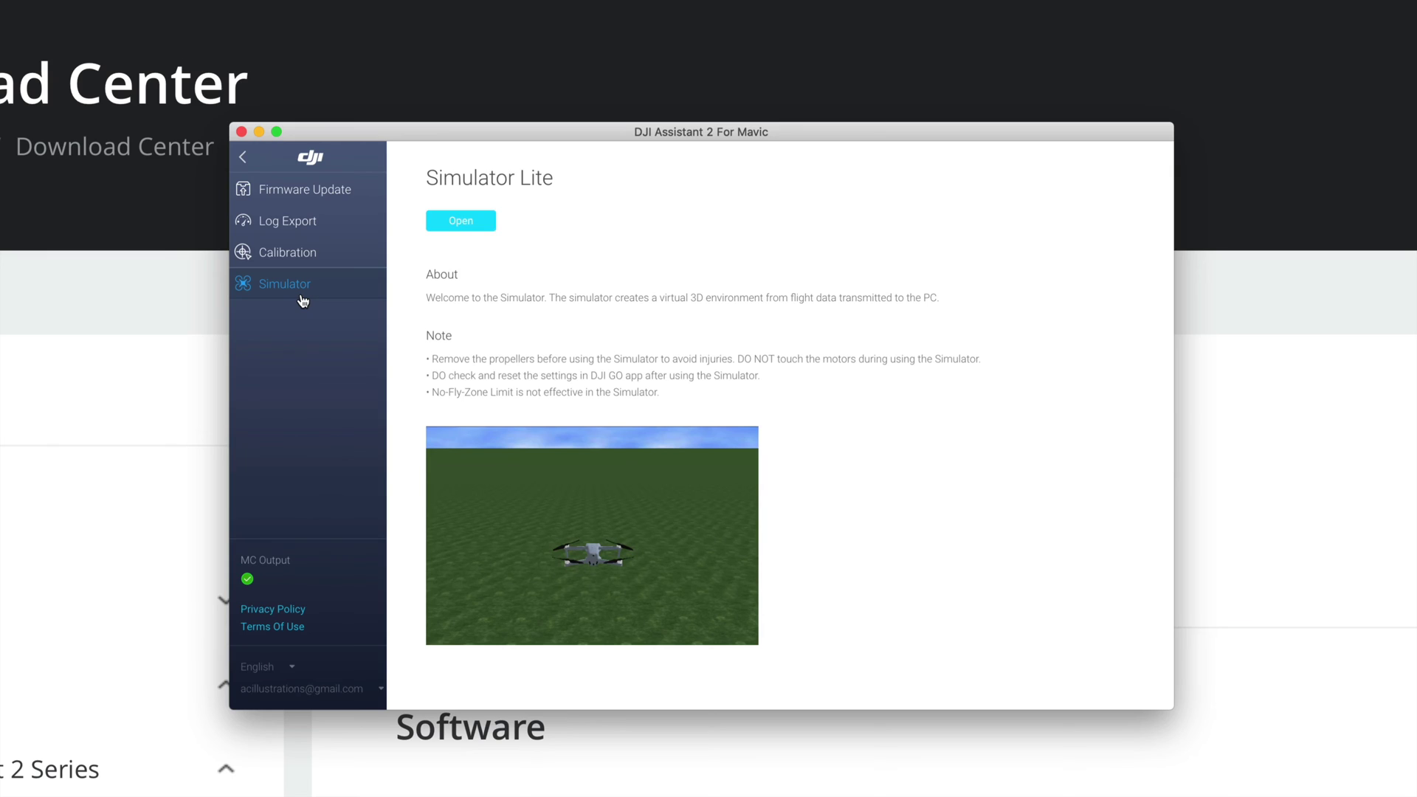
{"action": "left_click", "coordinate": [304, 253]}
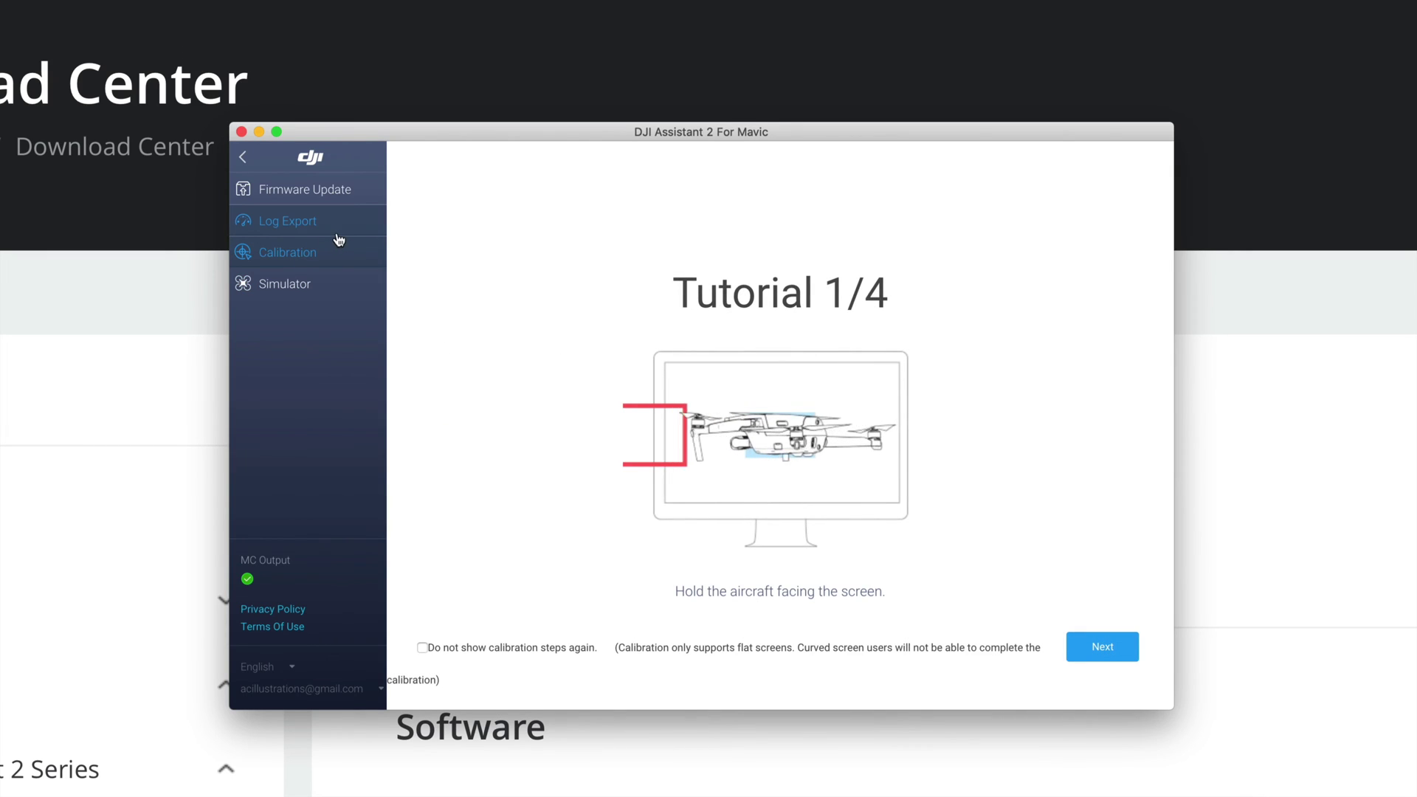
{"action": "left_click", "coordinate": [322, 230]}
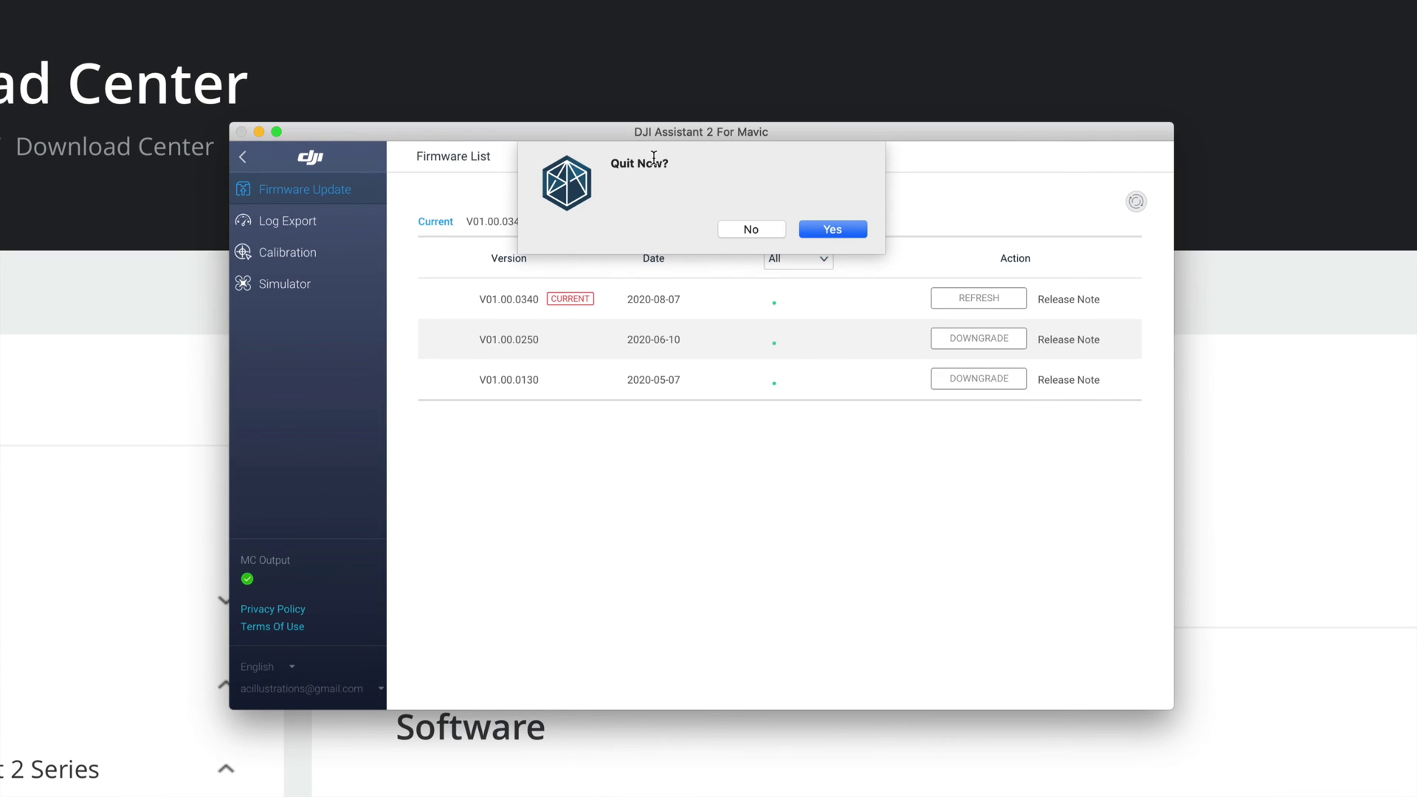
{"action": "left_click", "coordinate": [847, 224]}
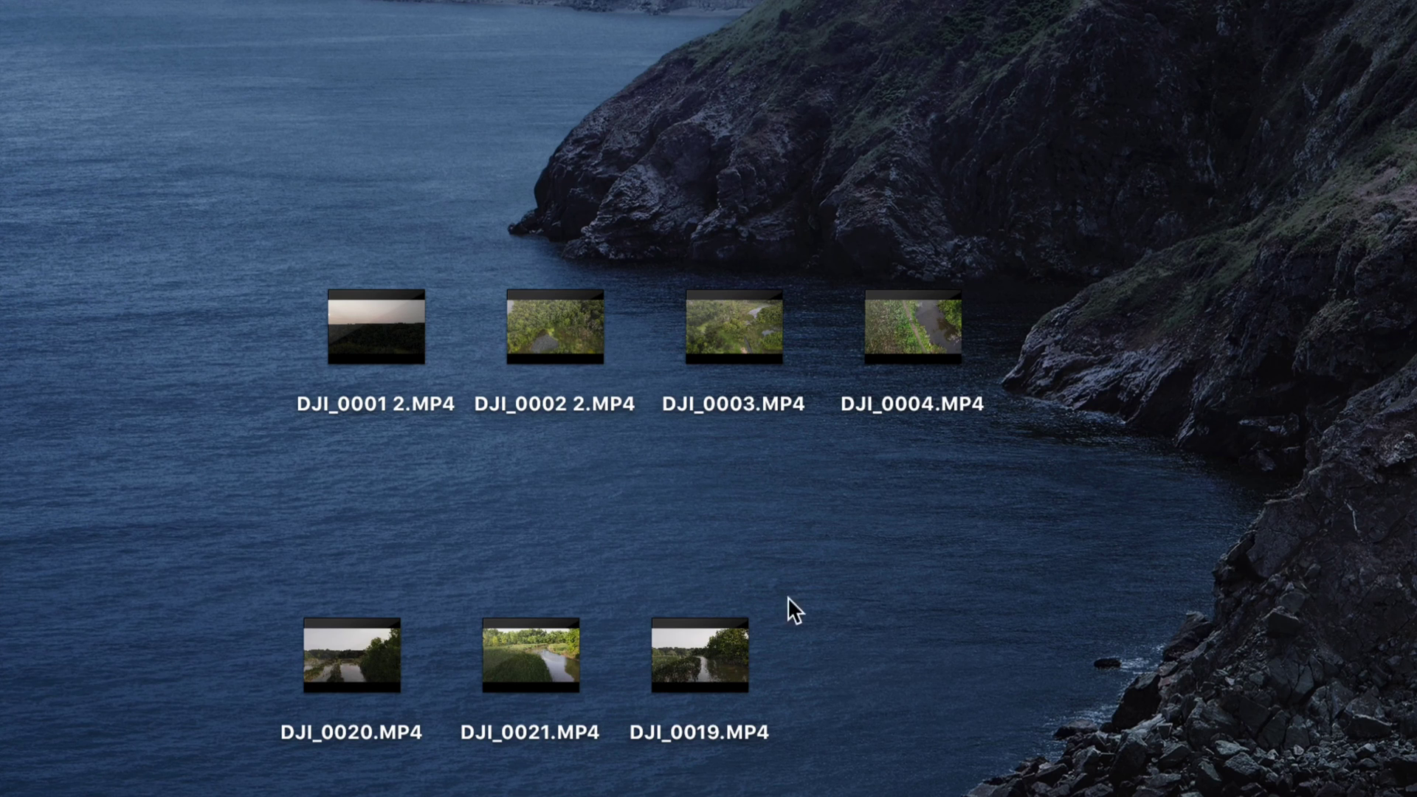
- Move DJI_0020.MP4, DJI_0021.MP4 and DJI_0019.MP4 on the desktop directly beneath the row of the first four clips
{"action": "left_click_drag", "start_coordinate": [766, 620], "coordinate": [420, 499]}
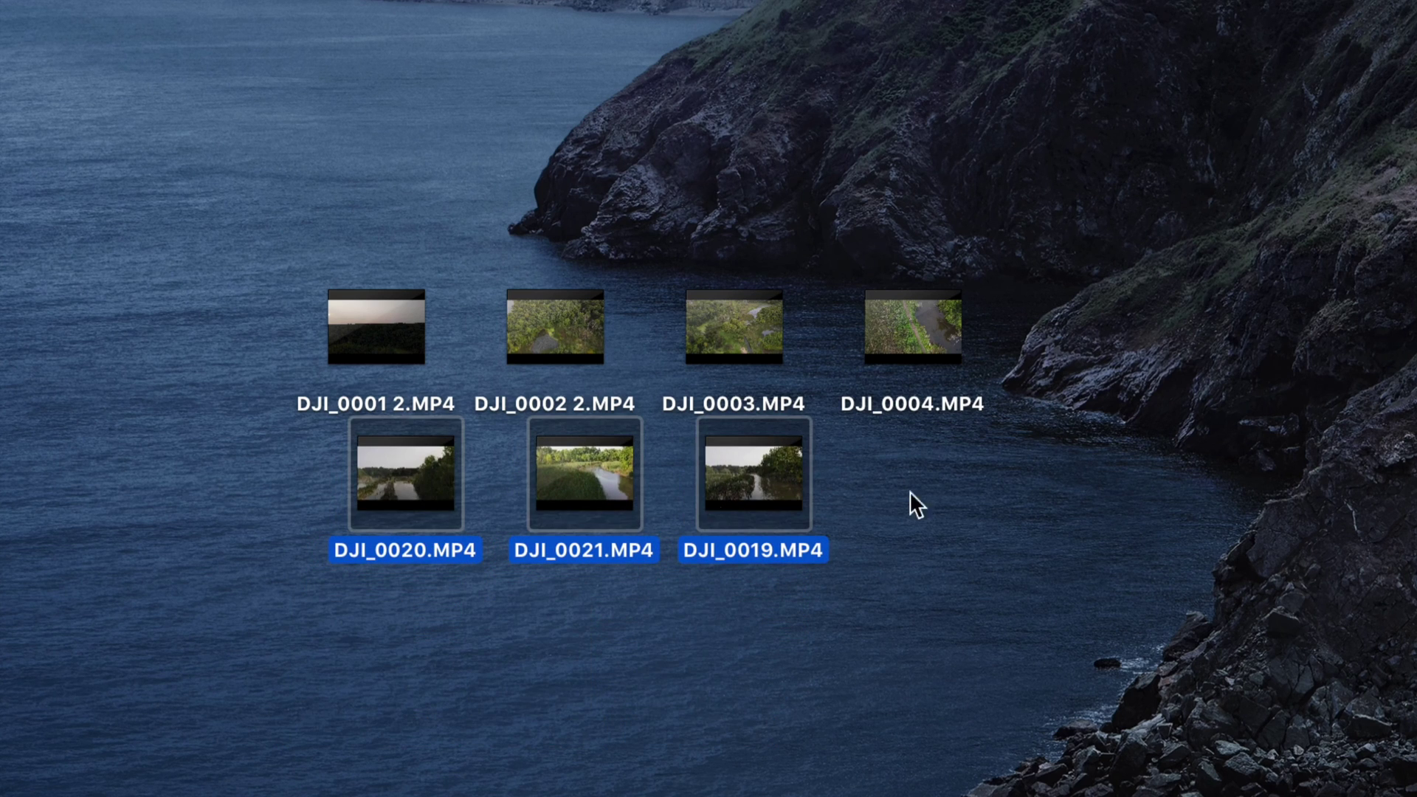
{"action": "left_click", "coordinate": [1091, 493]}
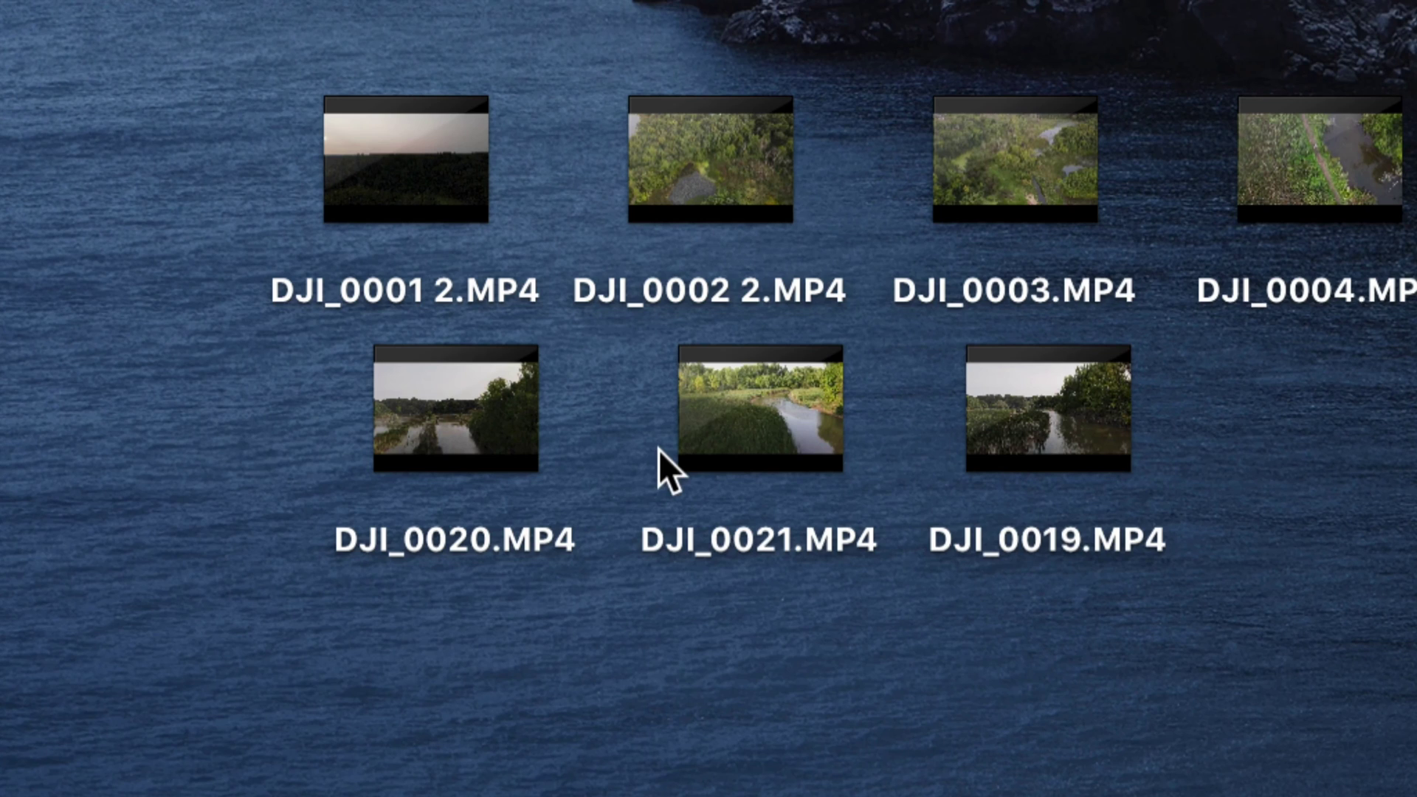
- Examine the file information of DJI_0021.MP4 on the desktop for its video dimensions, and close the info window
{"action": "mouse_move", "coordinate": [572, 498]}
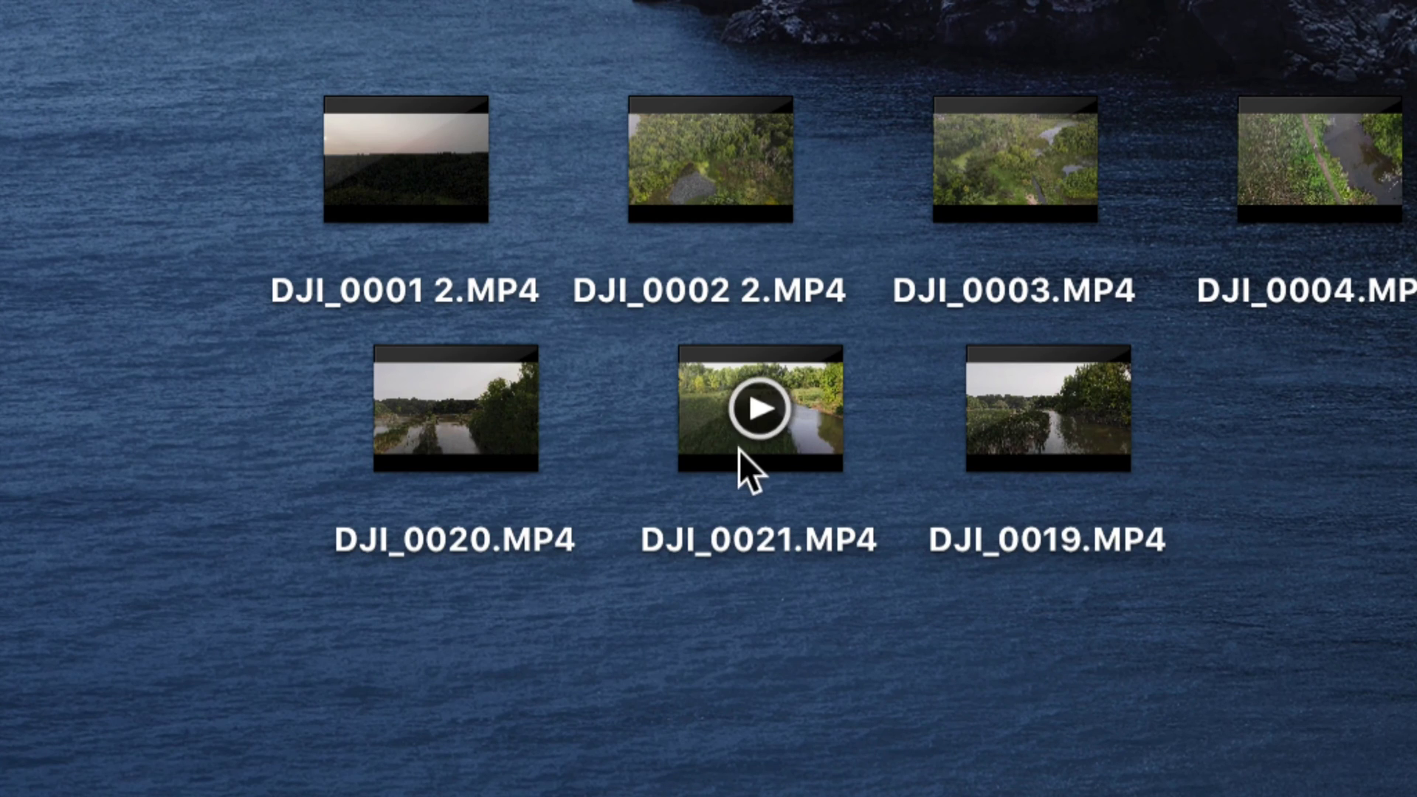
{"action": "right_click", "coordinate": [808, 455]}
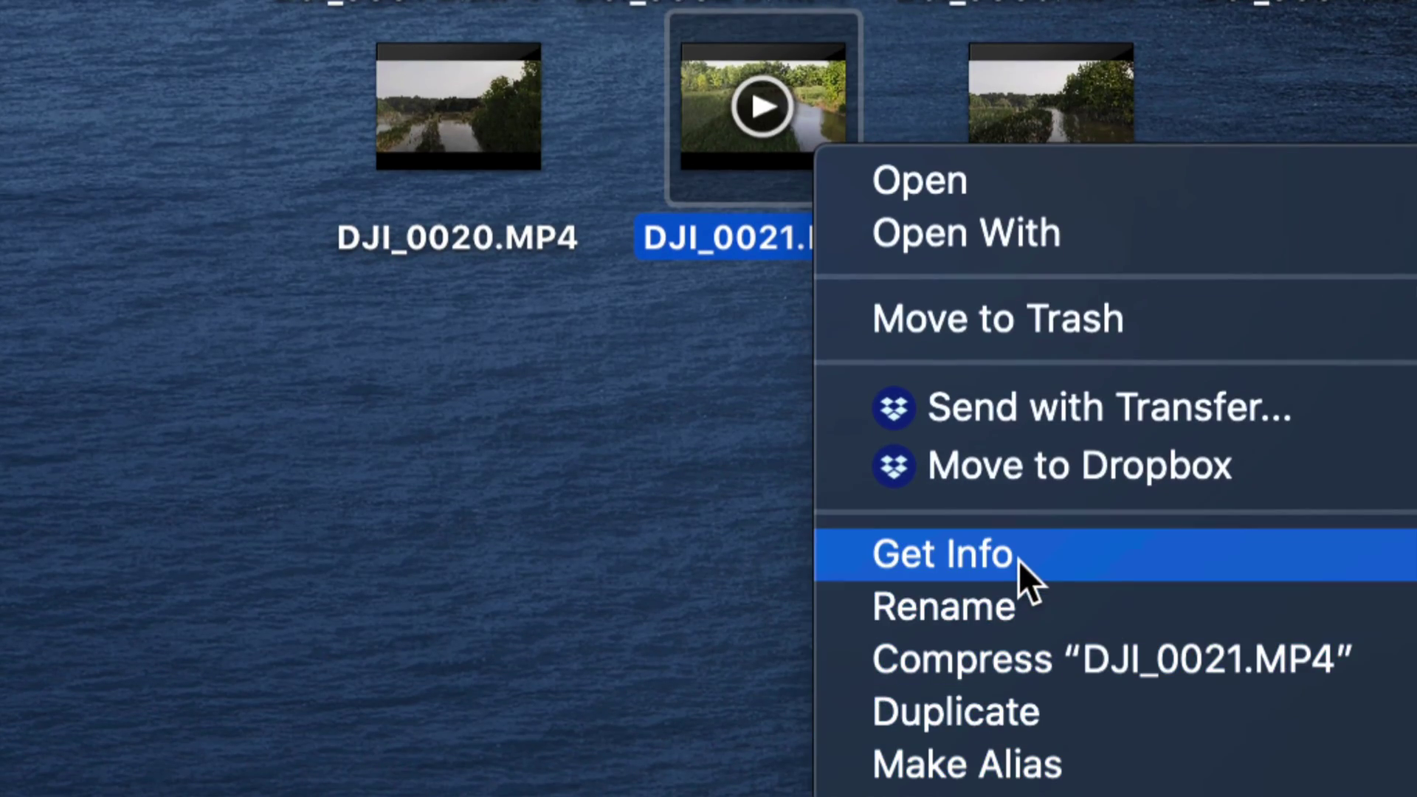
{"action": "left_click", "coordinate": [1022, 563]}
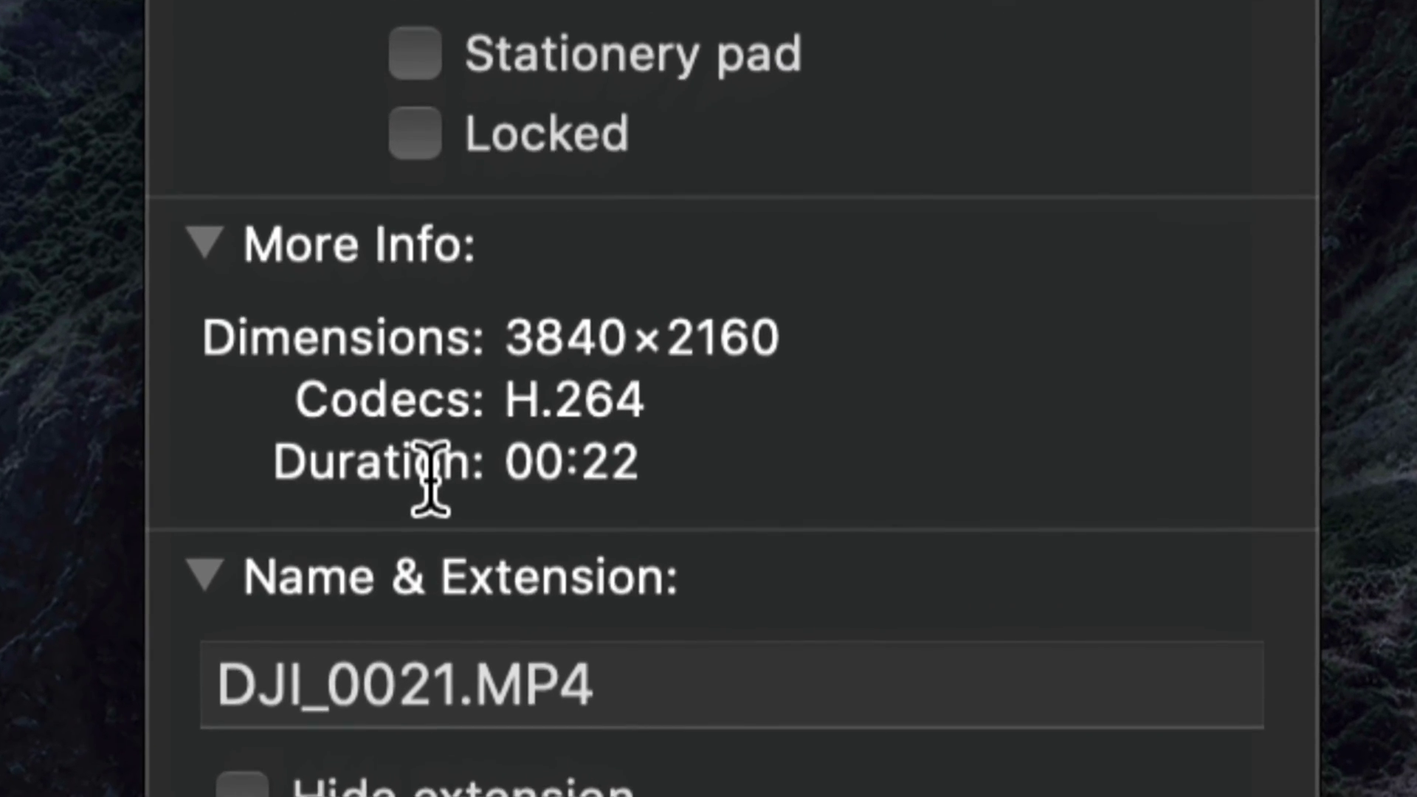
{"action": "left_click_drag", "start_coordinate": [536, 285], "coordinate": [857, 285]}
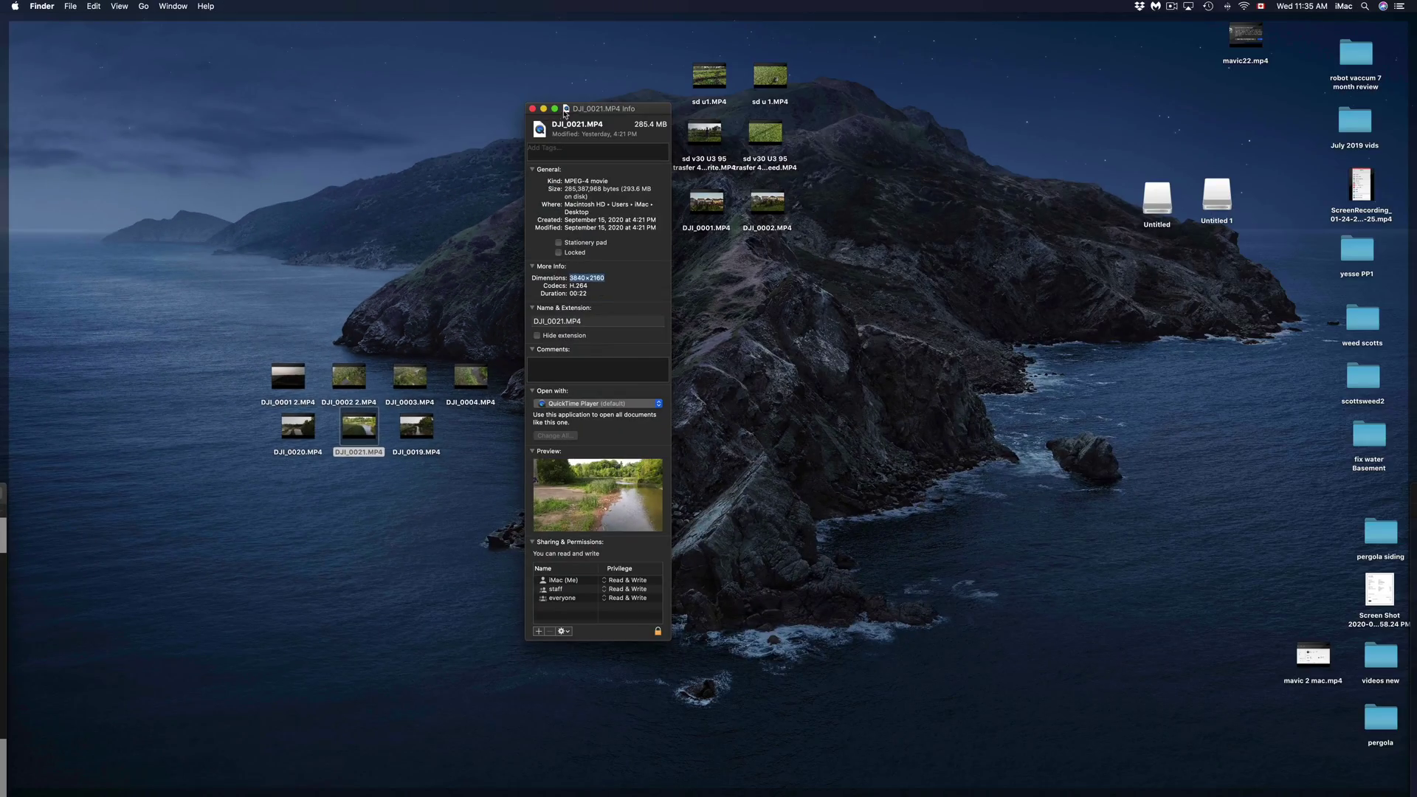
{"action": "key", "text": "super+w"}
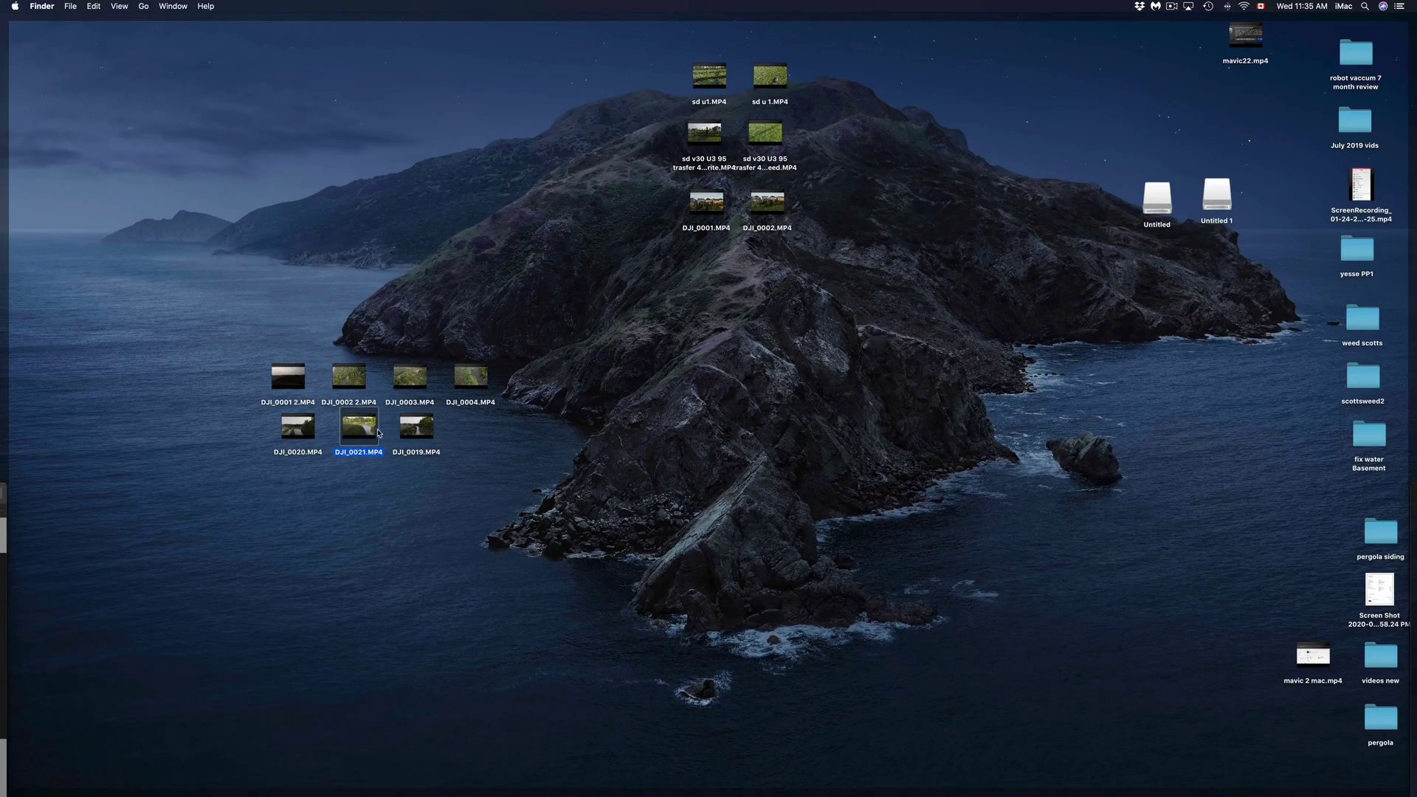
- Play a Quick Look preview of DJI_0021.MP4 from the desktop
{"action": "mouse_move", "coordinate": [374, 434]}
{"action": "key", "text": "space"}
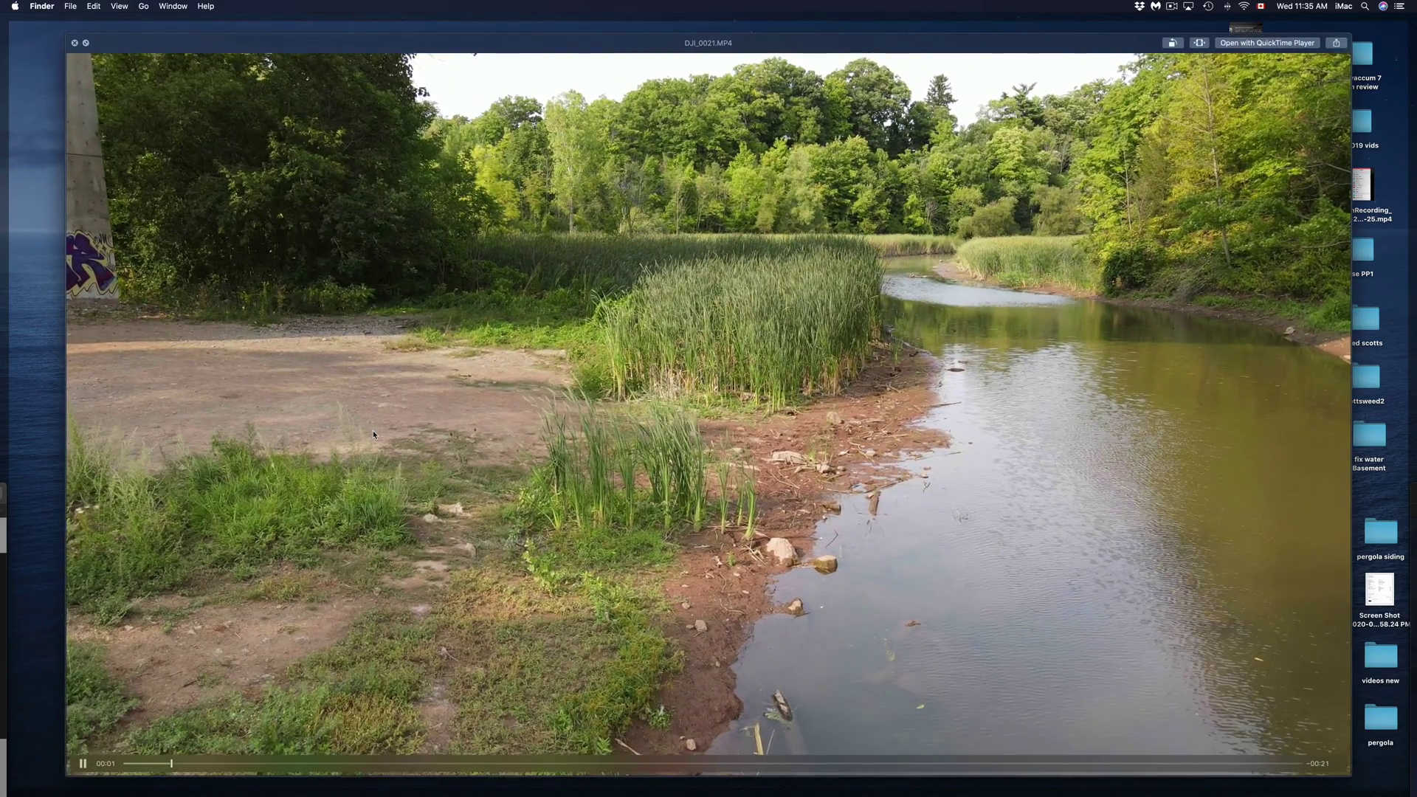